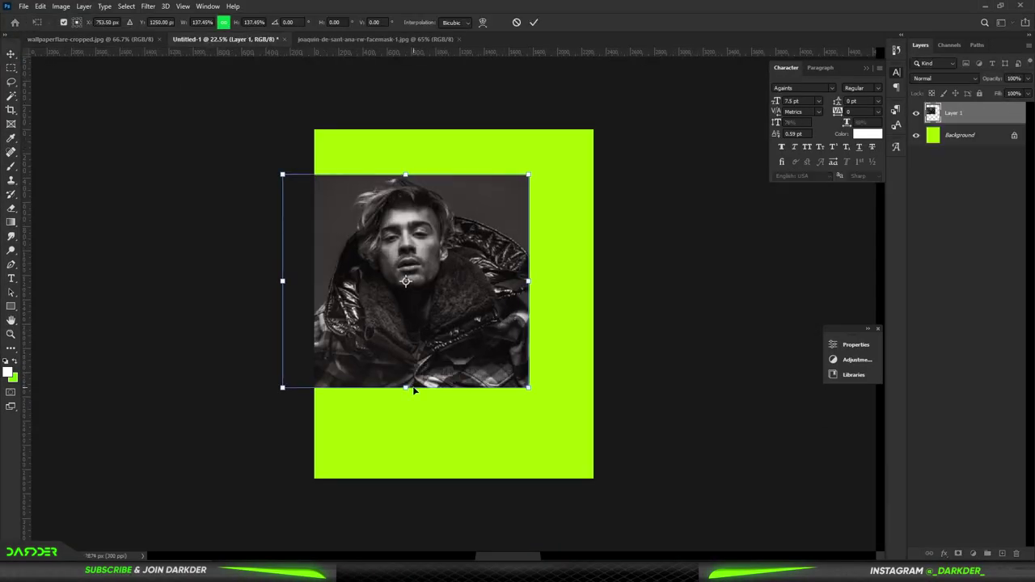
Step: Scale the portrait to about 264% and tilt it clockwise so it covers the canvas
{"action": "left_click_drag", "start_coordinate": [413, 389], "coordinate": [406, 496]}
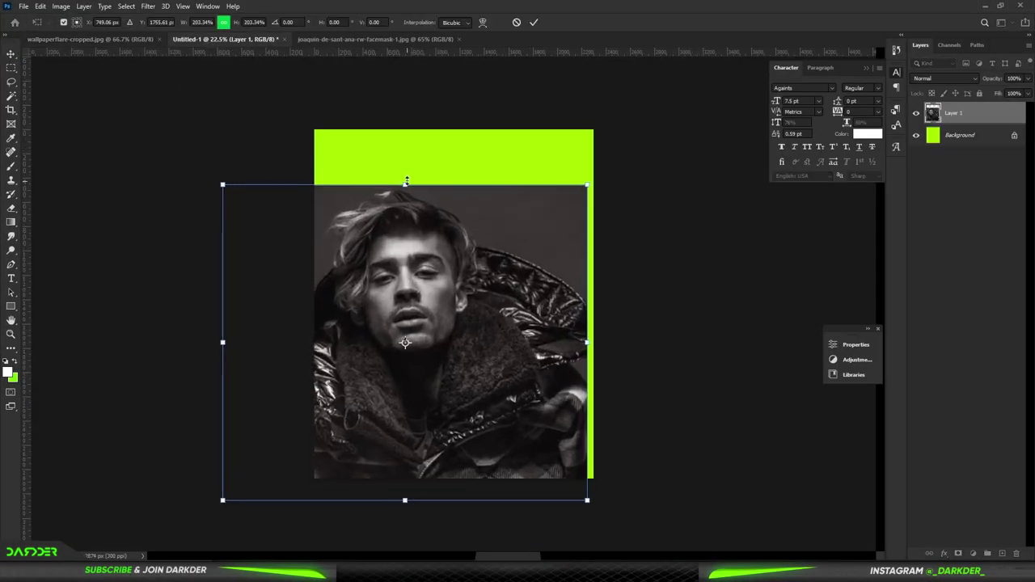
{"action": "mouse_move", "coordinate": [407, 185]}
{"action": "left_mouse_down"}
{"action": "mouse_move", "coordinate": [435, 121]}
{"action": "mouse_move", "coordinate": [429, 198]}
{"action": "mouse_move", "coordinate": [477, 196]}
{"action": "left_mouse_up"}
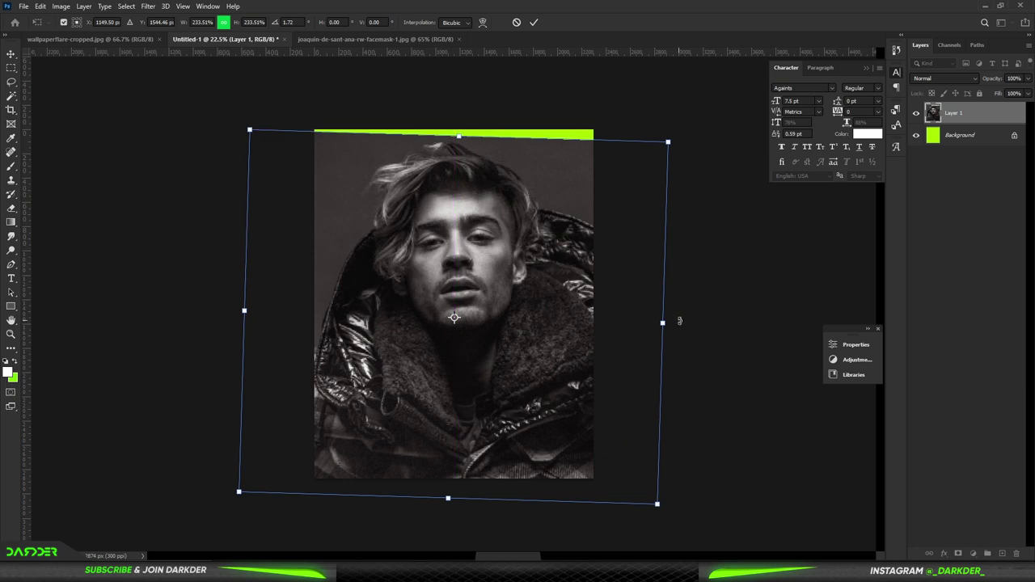
{"action": "left_click_drag", "start_coordinate": [679, 321], "coordinate": [678, 328]}
{"action": "left_click_drag", "start_coordinate": [457, 496], "coordinate": [462, 519]}
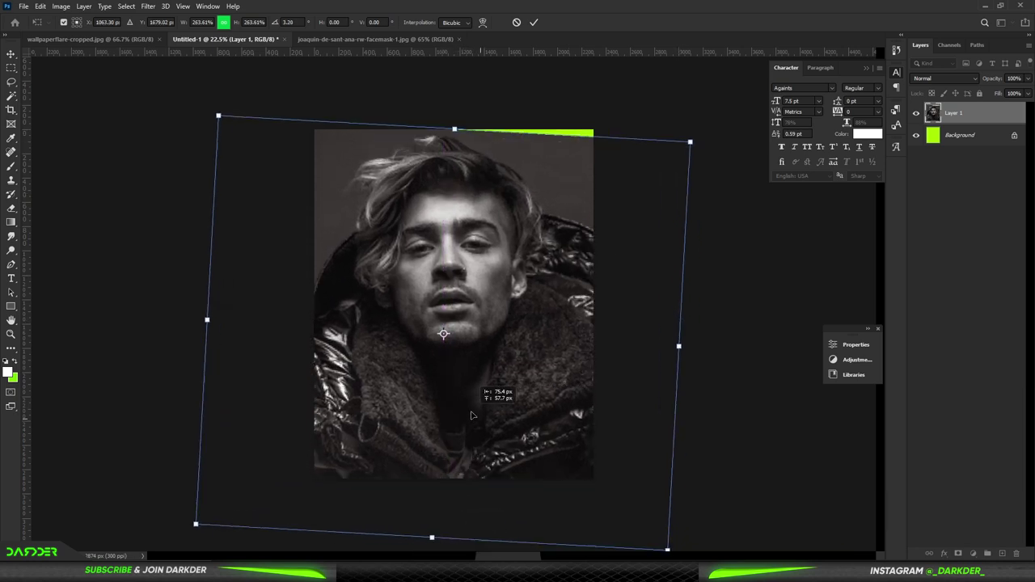
{"action": "left_click_drag", "start_coordinate": [468, 409], "coordinate": [475, 419]}
{"action": "key", "text": "Return"}
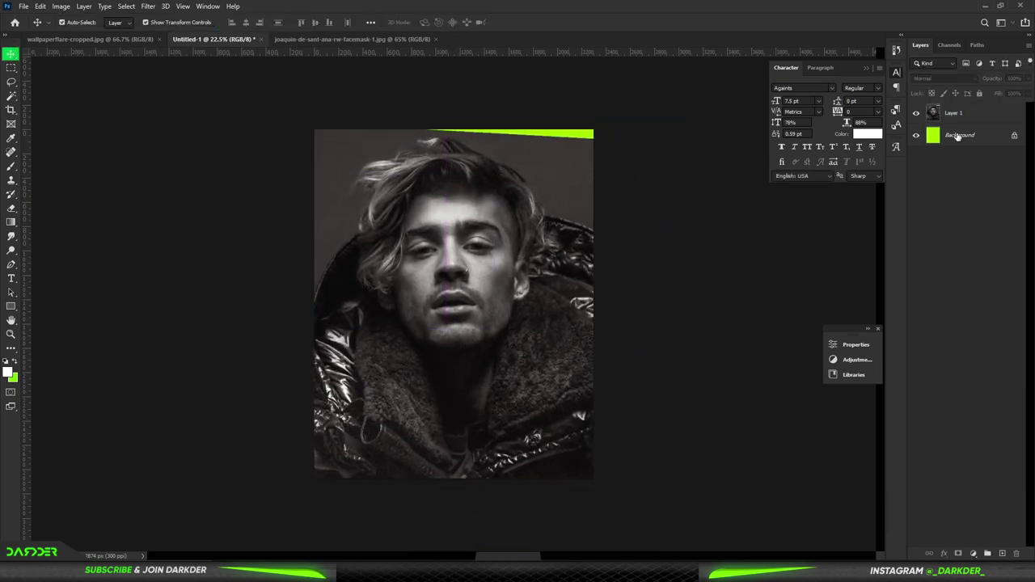
Step: Add a dark gray (#353130) Solid Color fill layer
{"action": "left_click", "coordinate": [973, 553]}
{"action": "left_click", "coordinate": [958, 363]}
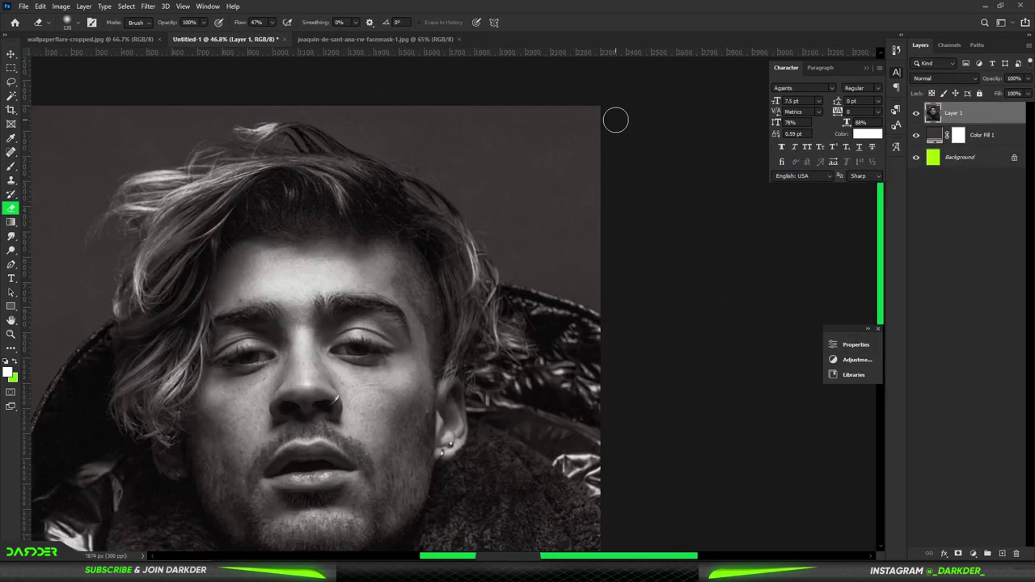
{"action": "scroll", "coordinate": [580, 227], "scroll_direction": "down", "scroll_amount": 5}
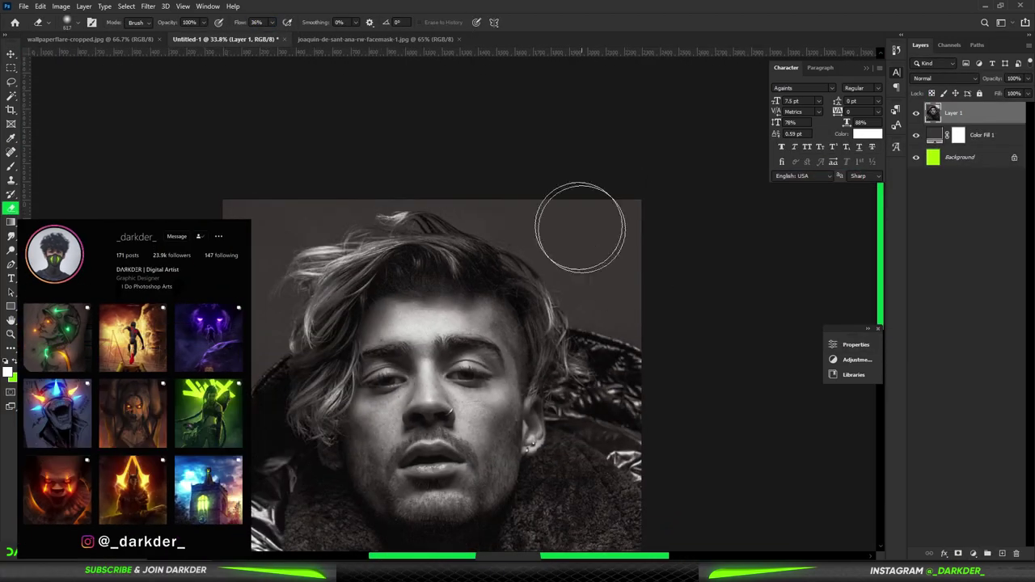
Step: Trace a Pen path around the face mask and its orange straps
{"action": "scroll", "coordinate": [492, 416], "scroll_direction": "up", "scroll_amount": 4}
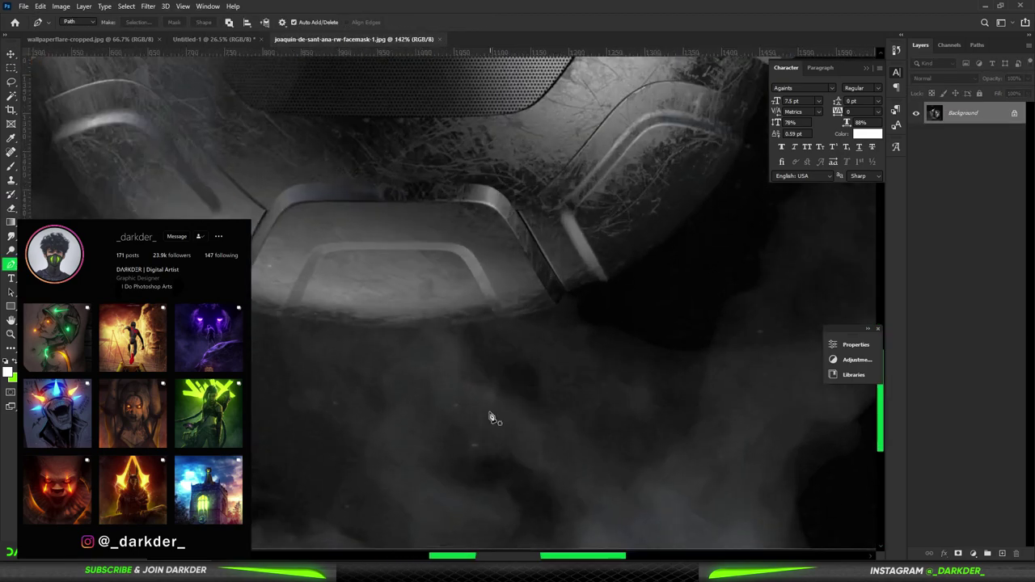
{"action": "scroll", "coordinate": [460, 323], "scroll_direction": "up", "scroll_amount": 3}
{"action": "scroll", "coordinate": [415, 339], "scroll_direction": "up", "scroll_amount": 2}
{"action": "left_click", "coordinate": [414, 335]}
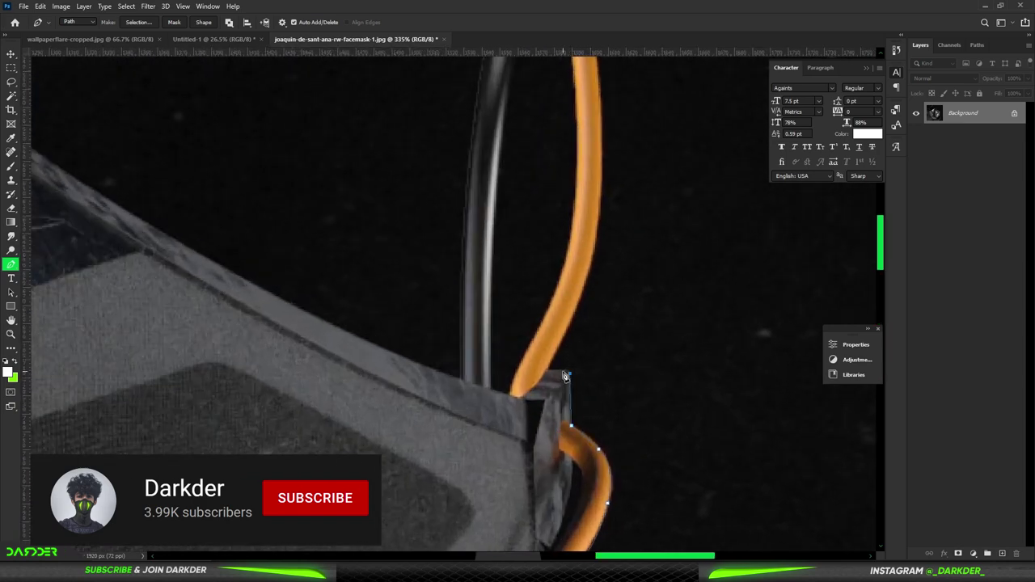
{"action": "scroll", "coordinate": [600, 105], "scroll_direction": "up", "scroll_amount": 3}
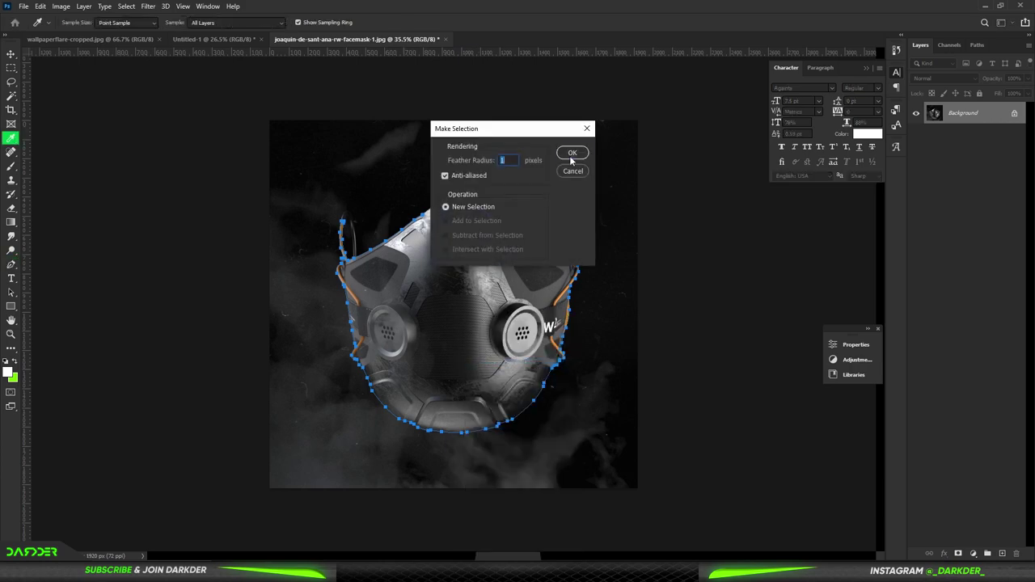
Step: Copy the selected mask onto its own layer and move it into the portrait document
{"action": "key", "text": "ctrl+j"}
{"action": "left_click", "coordinate": [916, 135]}
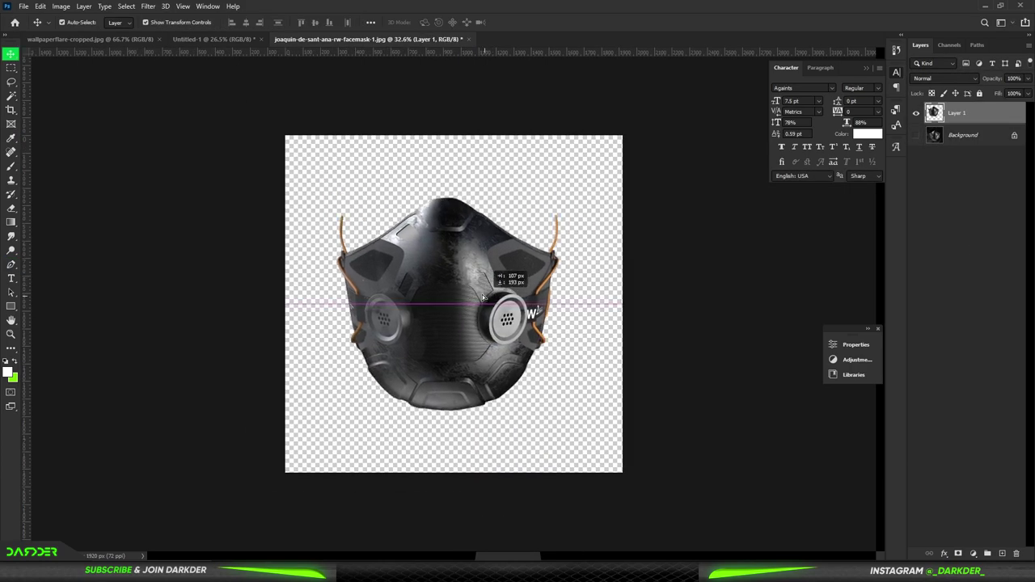
{"action": "left_click_drag", "start_coordinate": [549, 289], "coordinate": [214, 39]}
Step: Rotate, resize and position the mask to fit over the man's nose and mouth
{"action": "key", "text": "ctrl+t"}
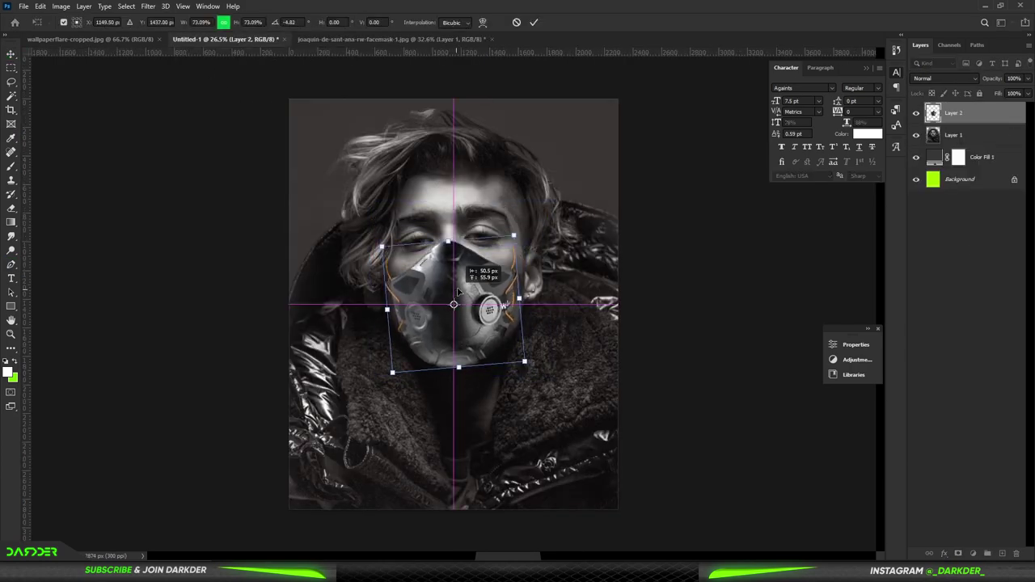
{"action": "left_click_drag", "start_coordinate": [463, 234], "coordinate": [458, 236]}
{"action": "scroll", "coordinate": [453, 373], "scroll_direction": "up", "scroll_amount": 2, "text": "alt"}
{"action": "left_click_drag", "start_coordinate": [472, 386], "coordinate": [464, 380]}
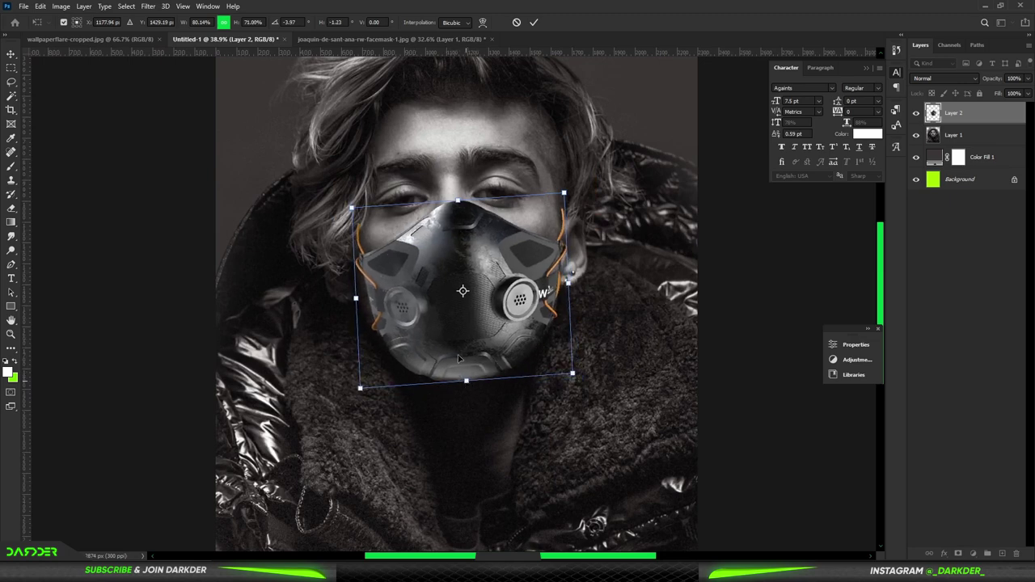
{"action": "left_click_drag", "start_coordinate": [458, 184], "coordinate": [443, 189]}
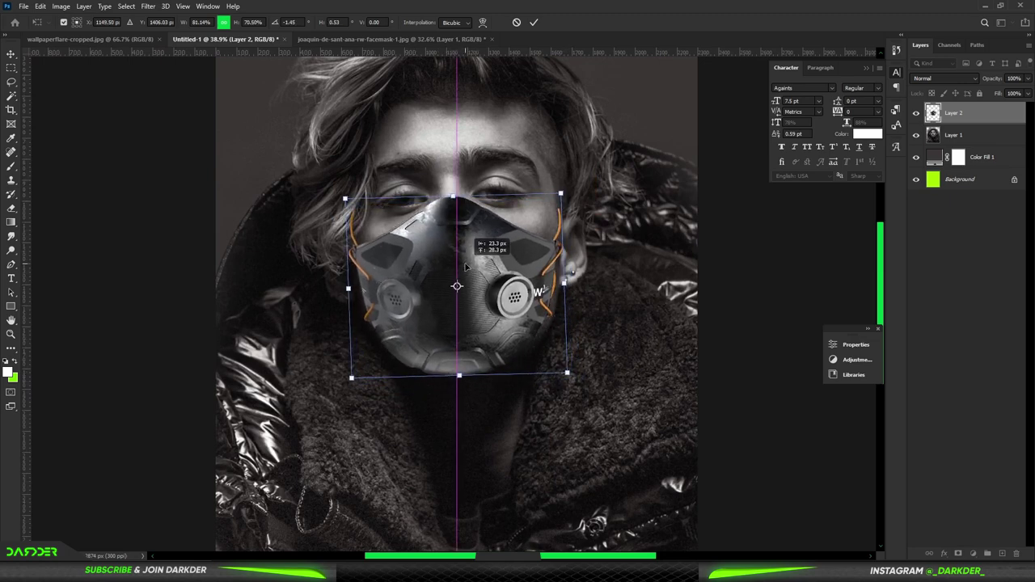
{"action": "left_click_drag", "start_coordinate": [569, 289], "coordinate": [567, 283]}
{"action": "key", "text": "Return"}
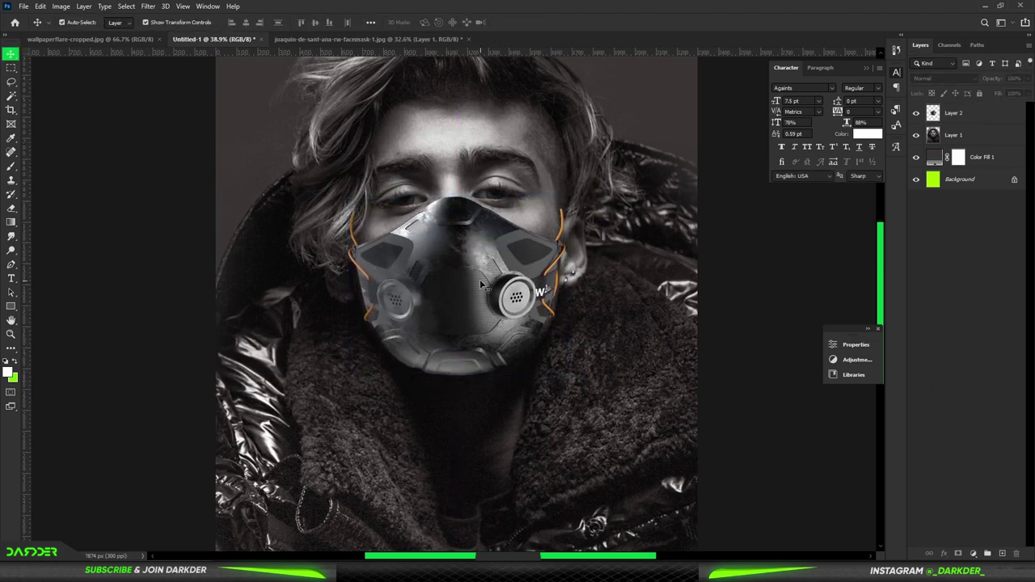
{"action": "scroll", "coordinate": [552, 309], "scroll_direction": "down", "scroll_amount": 1, "text": "alt"}
{"action": "key", "text": "Return"}
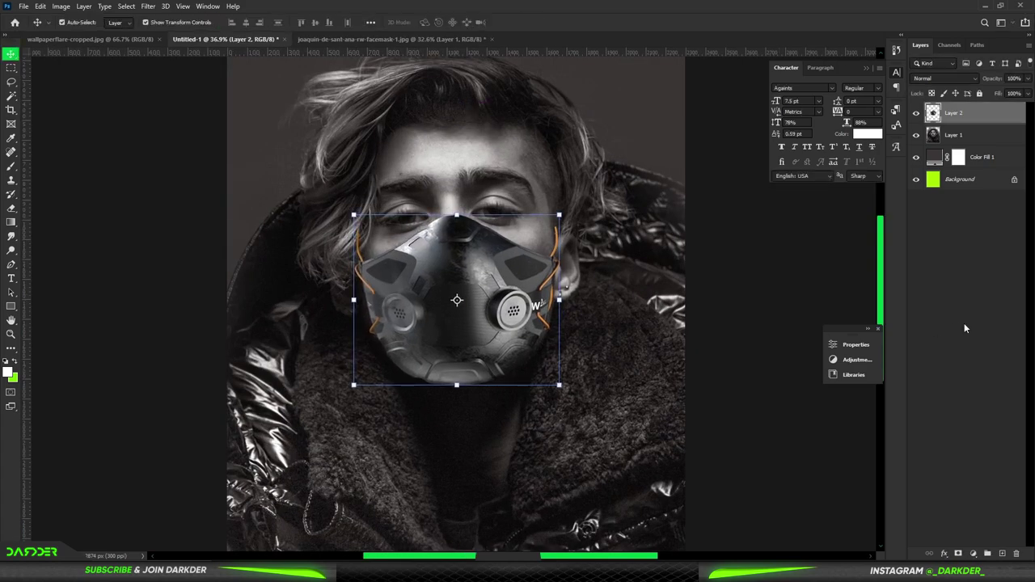
Step: Reshape the mask with Liquify and erase its edges
{"action": "left_click", "coordinate": [148, 6]}
{"action": "left_click", "coordinate": [174, 106]}
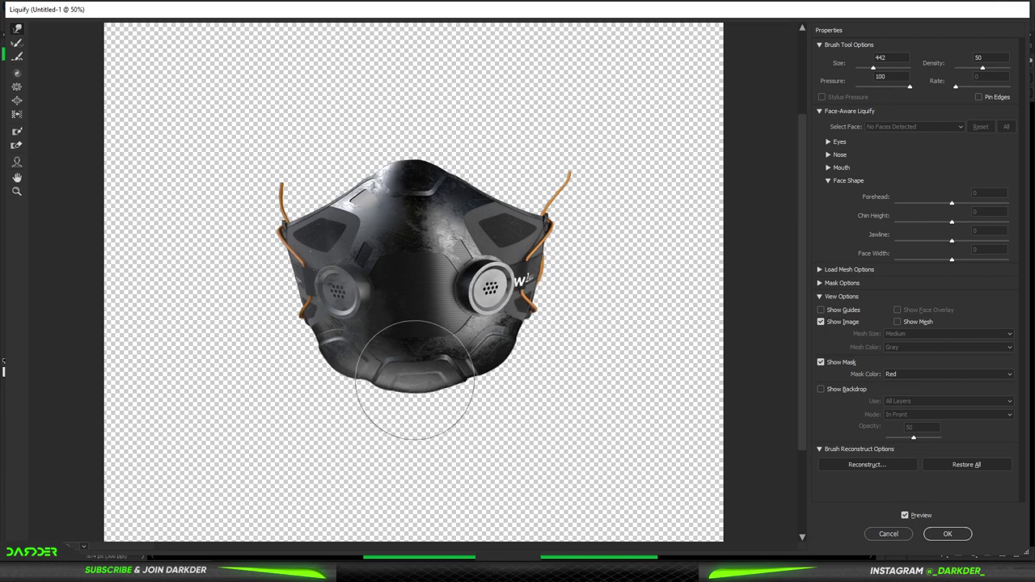
{"action": "key", "text": "Return"}
{"action": "key", "text": "e"}
{"action": "scroll", "coordinate": [452, 128], "scroll_direction": "up", "scroll_amount": 3}
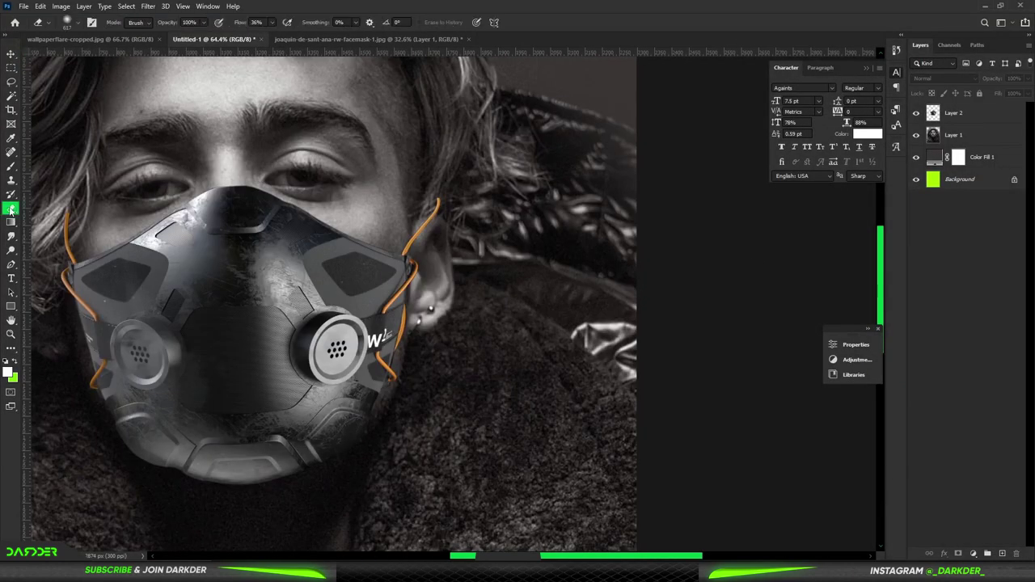
{"action": "scroll", "coordinate": [451, 128], "scroll_direction": "up", "scroll_amount": 2}
{"action": "scroll", "coordinate": [413, 339], "scroll_direction": "down", "scroll_amount": 5}
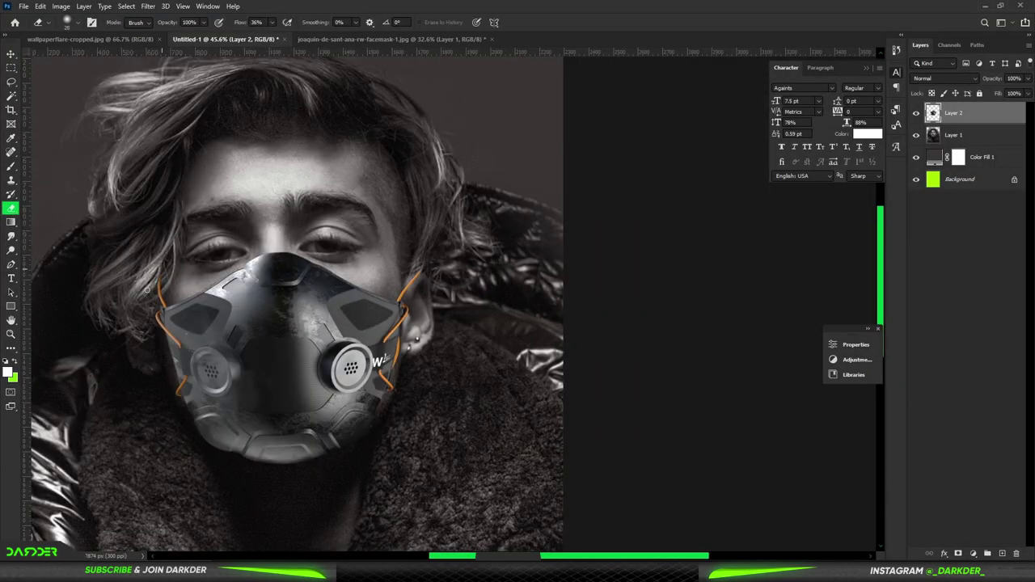
{"action": "scroll", "coordinate": [146, 288], "scroll_direction": "down", "scroll_amount": 3}
Step: Add Hue/Saturation layers lowering Lightness: one clipped to the mask, one darkening the portrait to -35
{"action": "left_click", "coordinate": [973, 553]}
{"action": "left_click", "coordinate": [970, 448]}
{"action": "mouse_move", "coordinate": [753, 461]}
{"action": "left_mouse_down"}
{"action": "mouse_move", "coordinate": [709, 461]}
{"action": "mouse_move", "coordinate": [719, 460]}
{"action": "left_mouse_up"}
{"action": "left_click", "coordinate": [985, 154]}
{"action": "left_click", "coordinate": [973, 553]}
{"action": "left_click", "coordinate": [970, 448]}
Step: Add a brightening Exposure adjustment layer with its mask inverted to black
{"action": "left_click", "coordinate": [853, 359]}
{"action": "left_click", "coordinate": [728, 373]}
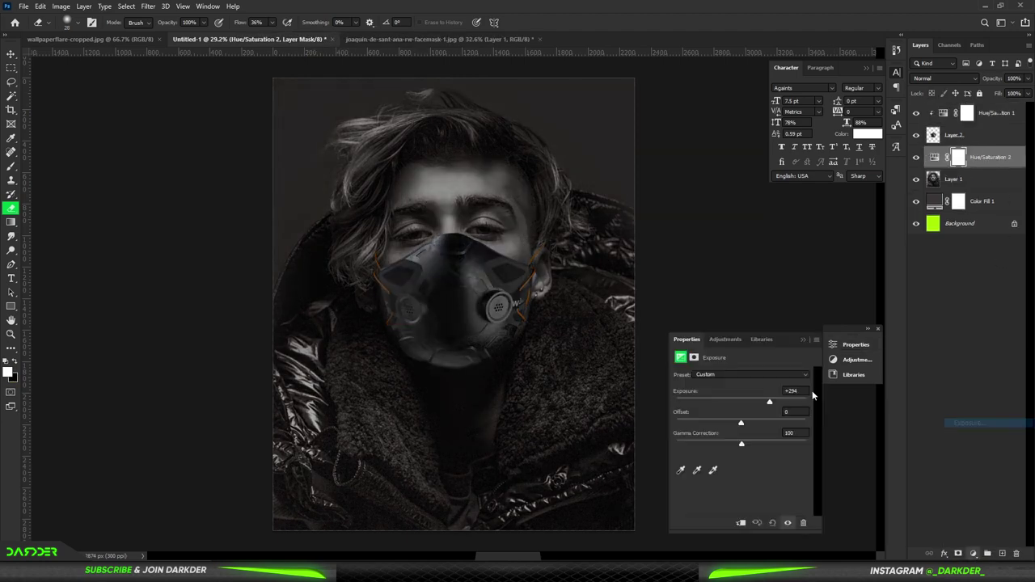
{"action": "left_click_drag", "start_coordinate": [740, 404], "coordinate": [705, 405]}
{"action": "key", "text": "ctrl+i"}
{"action": "scroll", "coordinate": [504, 264], "scroll_direction": "up", "scroll_amount": 5}
Step: Brush the brightness back in along the mask's top edge with a smaller brush
{"action": "key", "text": "b"}
{"action": "left_click_drag", "start_coordinate": [517, 246], "coordinate": [494, 262]}
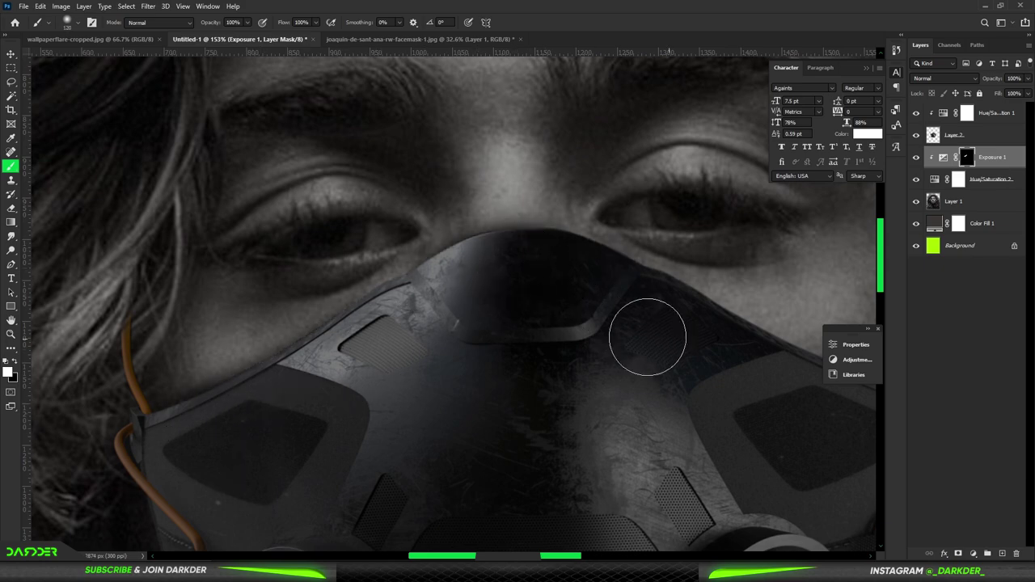
{"action": "scroll", "coordinate": [647, 337], "scroll_direction": "down", "scroll_amount": 3}
{"action": "key", "text": "bracketleft"}
{"action": "key", "text": "bracketleft"}
{"action": "key", "text": "bracketleft"}
{"action": "scroll", "coordinate": [700, 266], "scroll_direction": "up", "scroll_amount": 4}
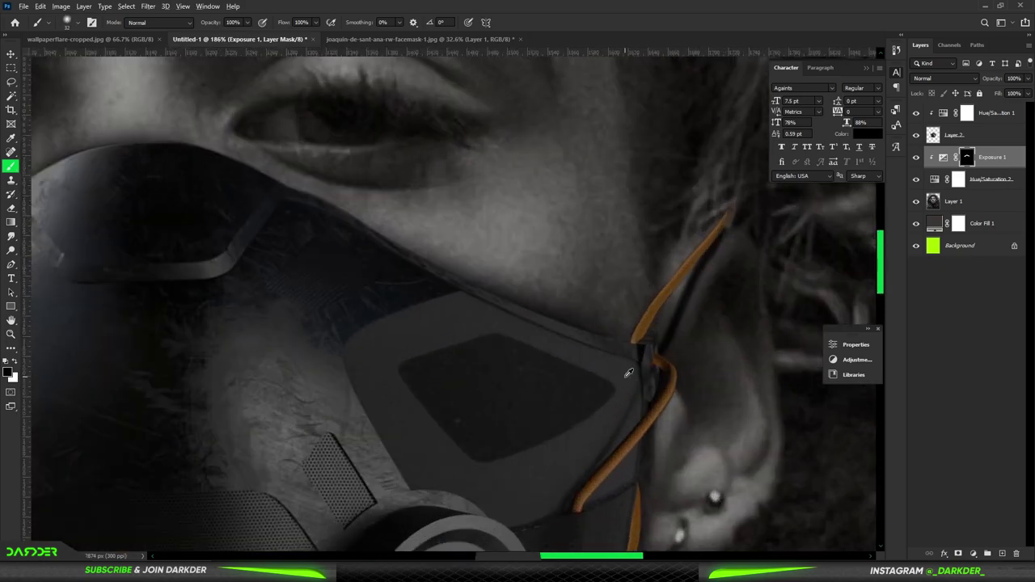
{"action": "scroll", "coordinate": [628, 373], "scroll_direction": "down", "scroll_amount": 2}
{"action": "scroll", "coordinate": [674, 324], "scroll_direction": "down", "scroll_amount": 3}
{"action": "scroll", "coordinate": [359, 228], "scroll_direction": "up", "scroll_amount": 2}
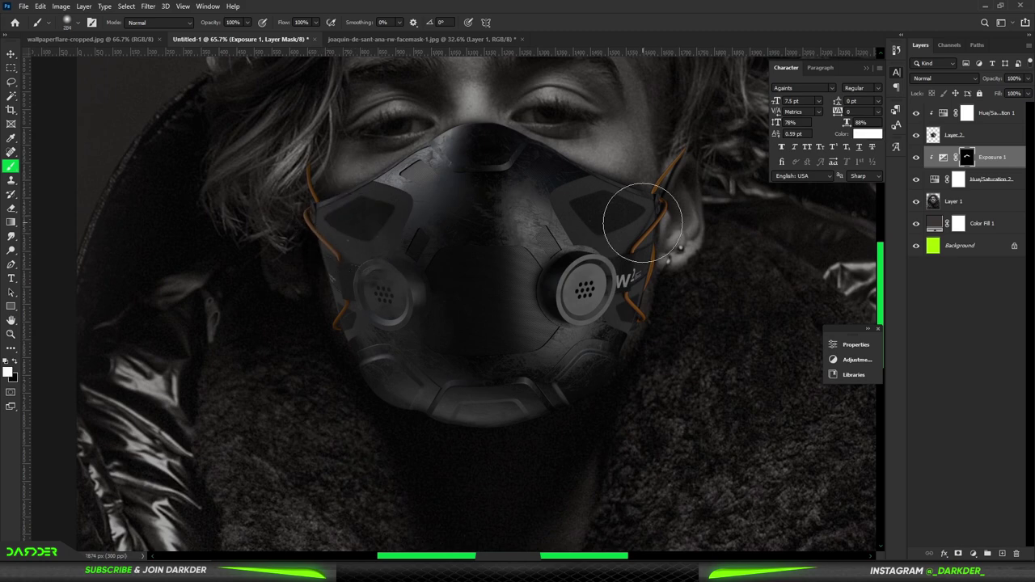
{"action": "scroll", "coordinate": [642, 223], "scroll_direction": "down", "scroll_amount": 3}
Step: Add a clipped Exposure layer at -1.61 to darken, with its mask inverted
{"action": "left_click", "coordinate": [995, 113]}
{"action": "left_click", "coordinate": [972, 553]}
{"action": "left_click", "coordinate": [979, 421]}
{"action": "left_click_drag", "start_coordinate": [740, 402], "coordinate": [725, 403]}
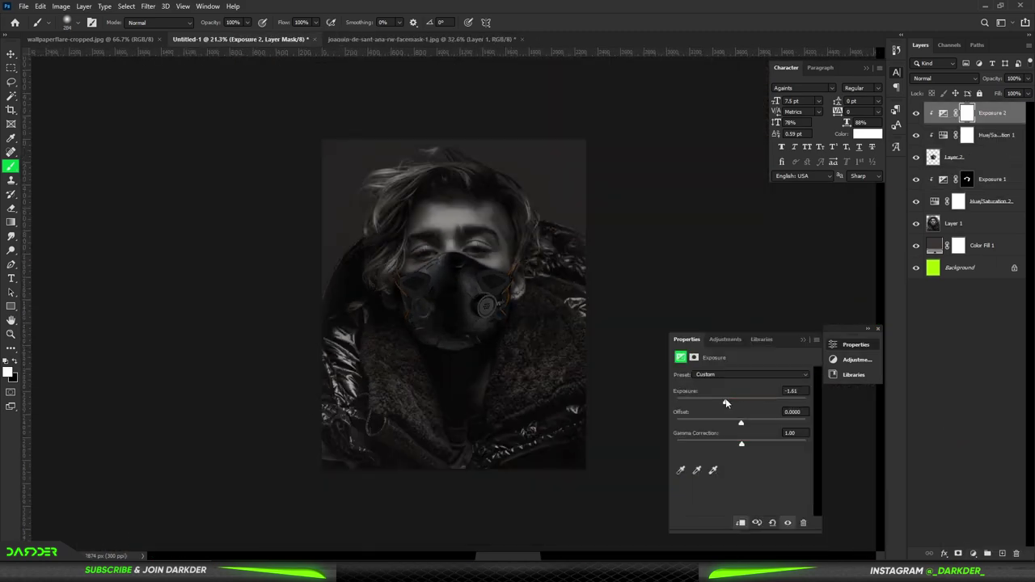
{"action": "key", "text": "ctrl+i"}
{"action": "scroll", "coordinate": [437, 364], "scroll_direction": "up", "scroll_amount": 3}
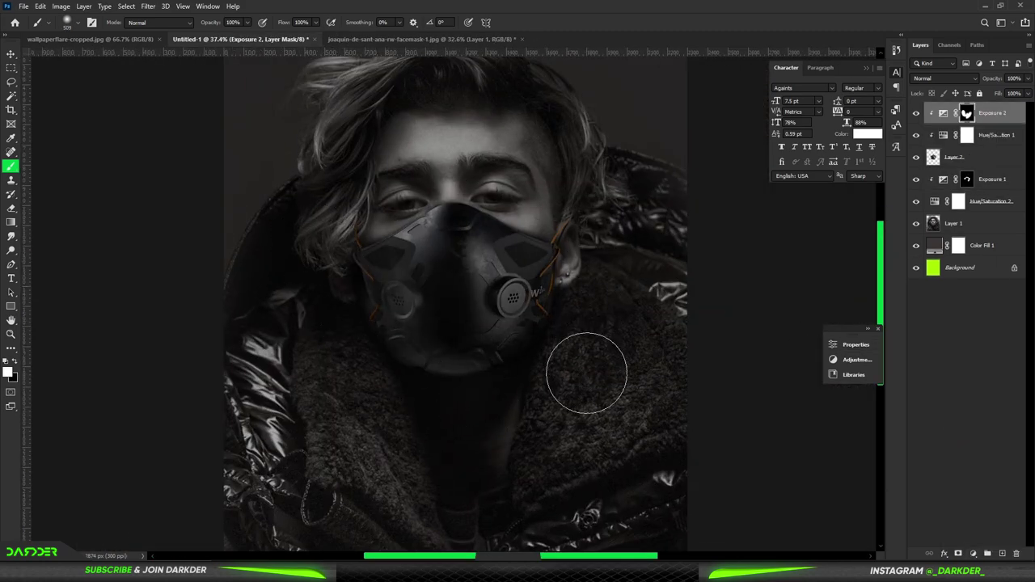
{"action": "scroll", "coordinate": [586, 373], "scroll_direction": "down", "scroll_amount": 2}
{"action": "scroll", "coordinate": [462, 393], "scroll_direction": "up", "scroll_amount": 4}
Step: Paint a white V-shape below the mask and down the chest on a new layer
{"action": "left_click", "coordinate": [467, 392]}
{"action": "mouse_move", "coordinate": [501, 242]}
{"action": "left_mouse_down"}
{"action": "mouse_move", "coordinate": [457, 295]}
{"action": "mouse_move", "coordinate": [380, 234]}
{"action": "left_mouse_up"}
{"action": "mouse_move", "coordinate": [319, 194]}
{"action": "left_mouse_down"}
{"action": "mouse_move", "coordinate": [386, 323]}
{"action": "mouse_move", "coordinate": [443, 489]}
{"action": "left_mouse_up"}
{"action": "left_click_drag", "start_coordinate": [595, 171], "coordinate": [474, 473]}
{"action": "mouse_move", "coordinate": [497, 419]}
{"action": "left_mouse_down"}
{"action": "mouse_move", "coordinate": [480, 293]}
{"action": "mouse_move", "coordinate": [584, 166]}
{"action": "left_mouse_up"}
Step: Style the white shape with a cyan-blue Color Overlay, Inner Glow, and Outer Glow (size 196, opacity ~75)
{"action": "scroll", "coordinate": [584, 166], "scroll_direction": "down", "scroll_amount": 3}
{"action": "double_click", "coordinate": [994, 178]}
{"action": "left_click", "coordinate": [641, 387]}
{"action": "left_click", "coordinate": [866, 280]}
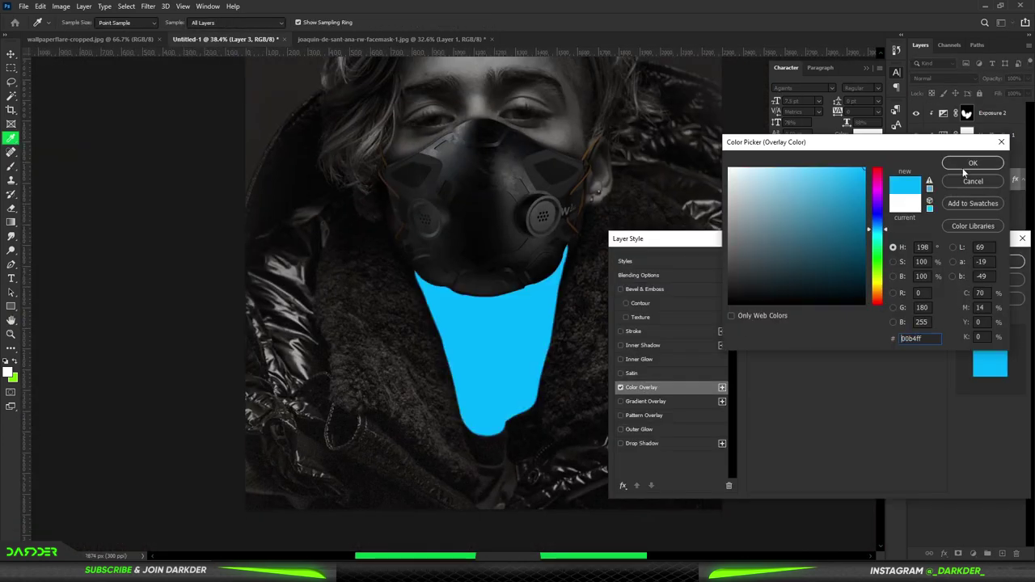
{"action": "left_click", "coordinate": [982, 169]}
{"action": "left_click", "coordinate": [638, 359]}
{"action": "left_click", "coordinate": [639, 429]}
{"action": "left_click_drag", "start_coordinate": [821, 375], "coordinate": [840, 375]}
{"action": "left_click_drag", "start_coordinate": [819, 292], "coordinate": [837, 293]}
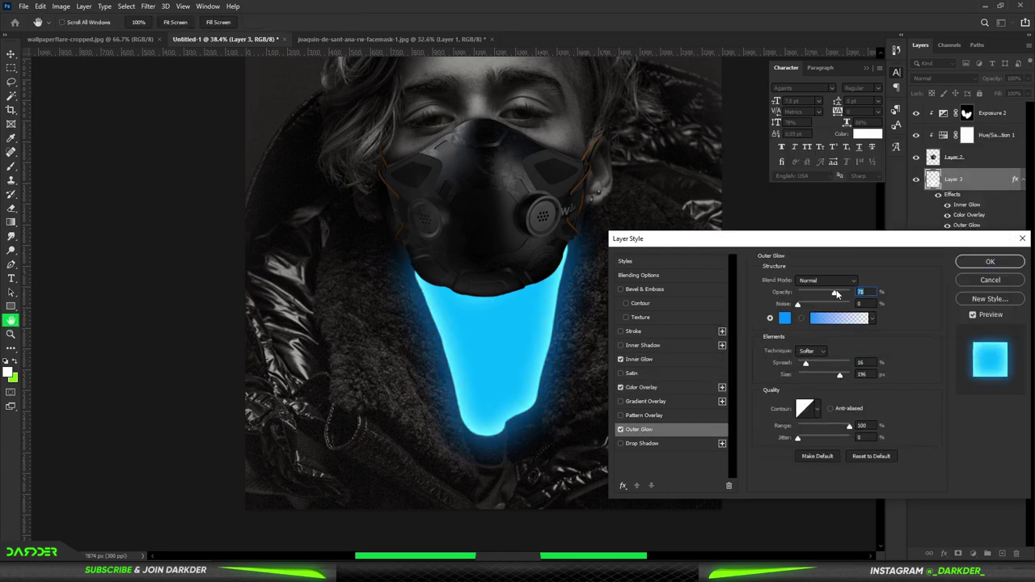
{"action": "left_click_drag", "start_coordinate": [825, 366], "coordinate": [803, 366]}
{"action": "left_click", "coordinate": [990, 261]}
Step: Fade the shape's top, then paint a masked Color Dodge blue fill glow around it
{"action": "left_click_drag", "start_coordinate": [519, 267], "coordinate": [489, 382]}
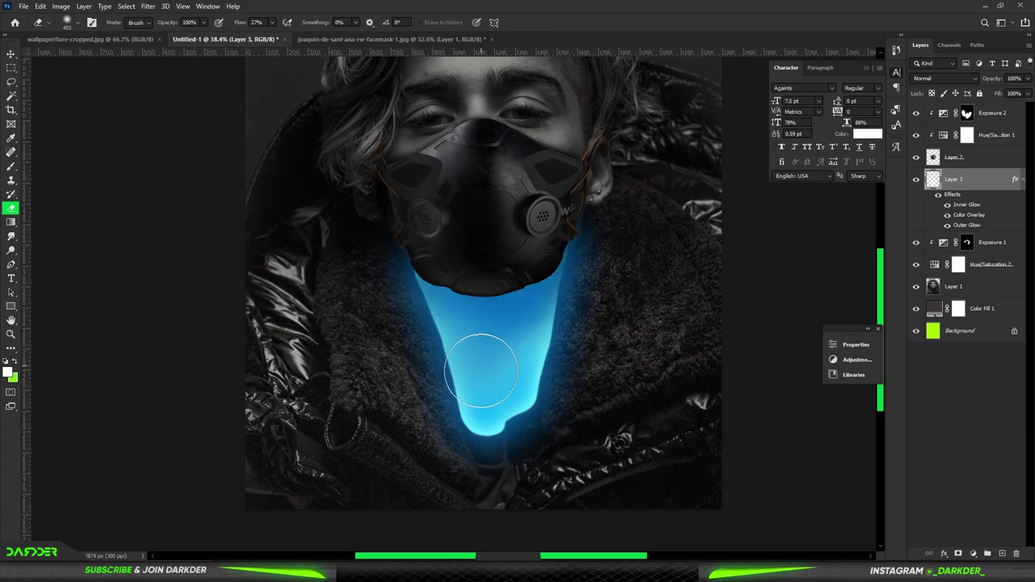
{"action": "scroll", "coordinate": [480, 370], "scroll_direction": "down", "scroll_amount": 3}
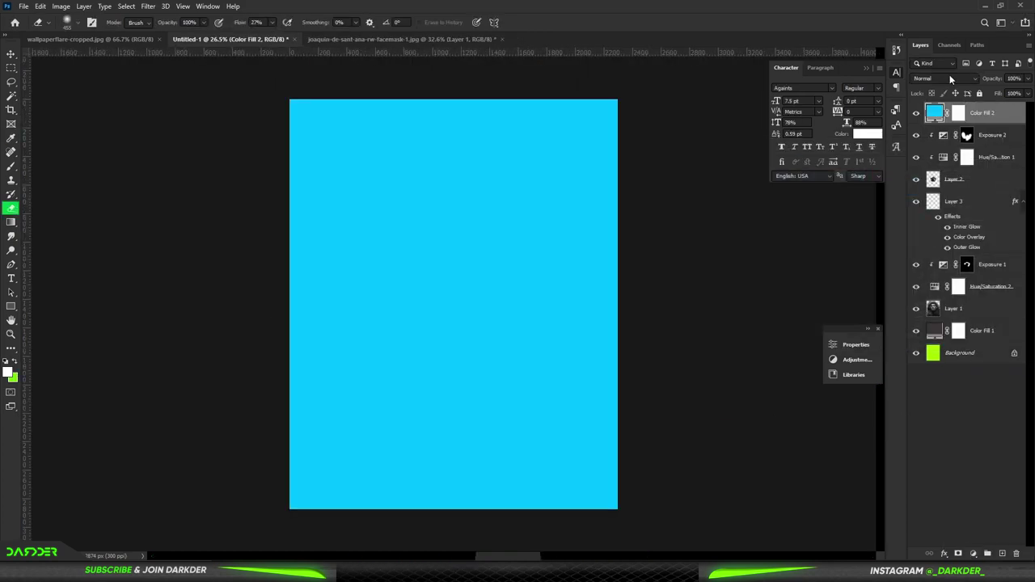
{"action": "left_click", "coordinate": [942, 78]}
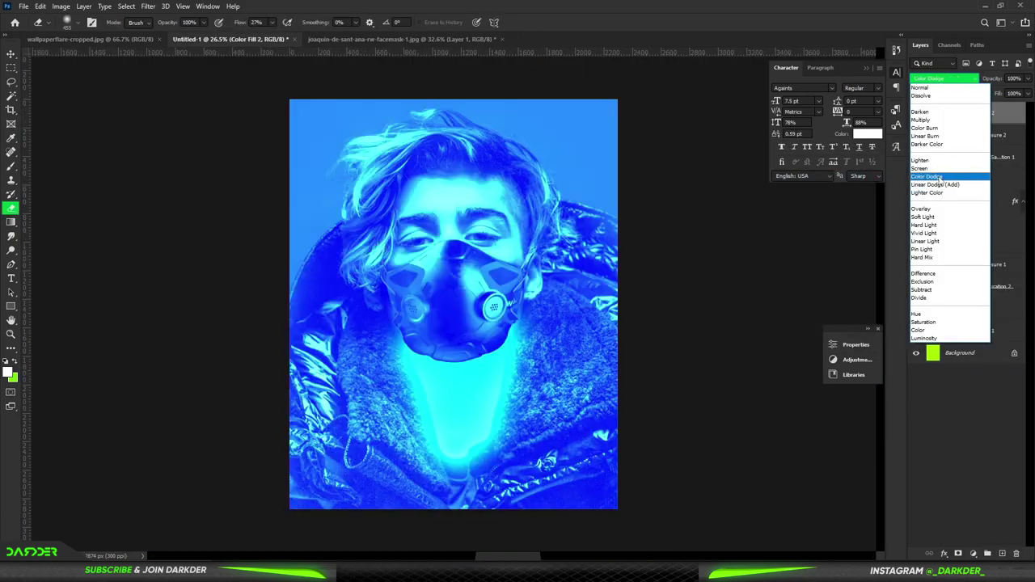
{"action": "left_click", "coordinate": [938, 178]}
{"action": "key", "text": "ctrl+i"}
{"action": "key", "text": "b"}
{"action": "mouse_move", "coordinate": [453, 388]}
{"action": "left_mouse_down"}
{"action": "mouse_move", "coordinate": [470, 430]}
{"action": "mouse_move", "coordinate": [478, 406]}
{"action": "left_mouse_up"}
{"action": "scroll", "coordinate": [471, 430], "scroll_direction": "up", "scroll_amount": 2}
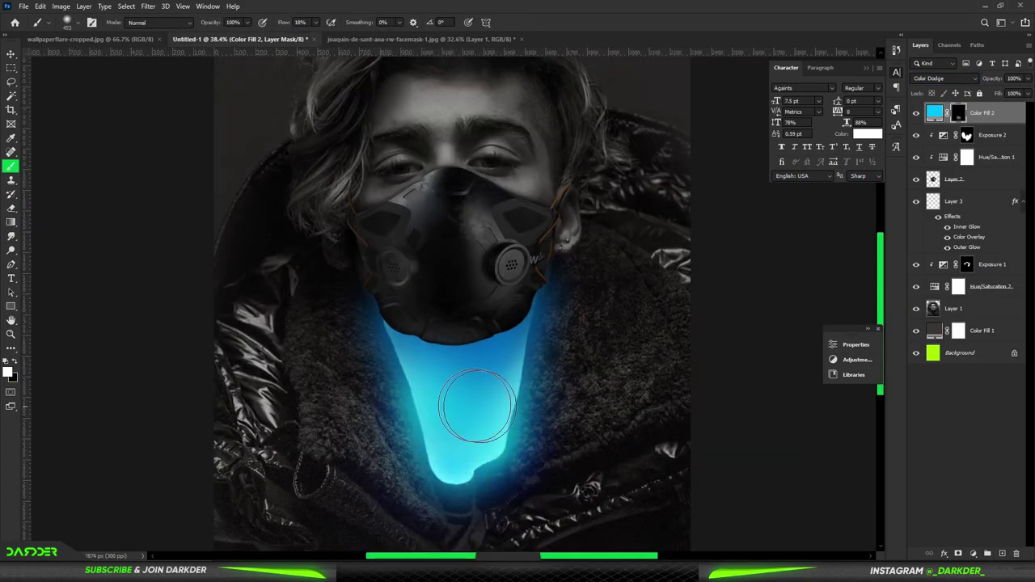
{"action": "scroll", "coordinate": [477, 406], "scroll_direction": "down", "scroll_amount": 2}
Step: Add another blue Solid Color fill in Linear Dodge (Add) mode with its mask inverted
{"action": "left_click", "coordinate": [973, 553]}
{"action": "left_click", "coordinate": [973, 162]}
{"action": "left_click", "coordinate": [943, 78]}
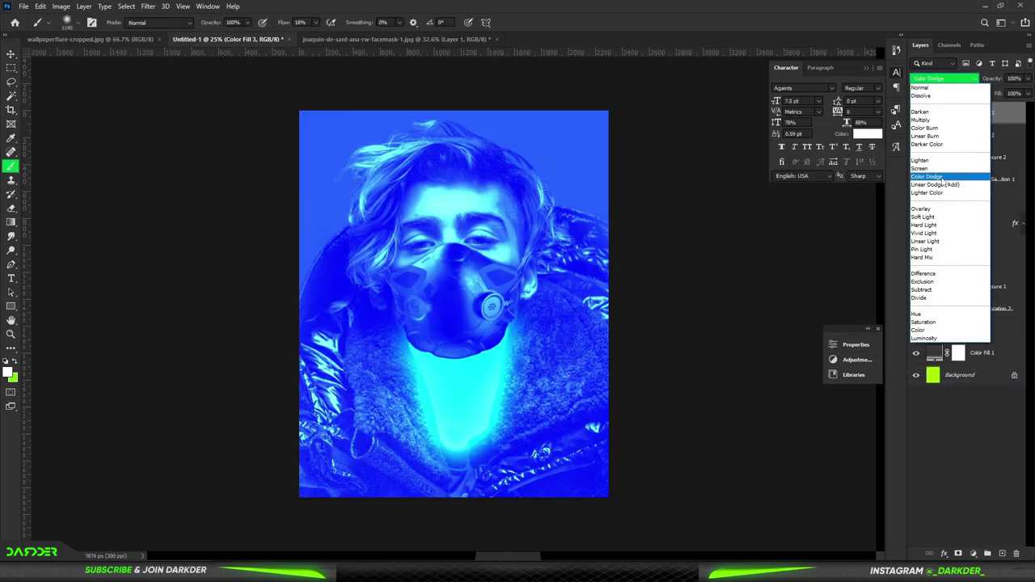
{"action": "left_click", "coordinate": [943, 184]}
{"action": "double_click", "coordinate": [1003, 113]}
{"action": "left_click", "coordinate": [924, 261]}
{"action": "key", "text": "ctrl+i"}
{"action": "scroll", "coordinate": [555, 439], "scroll_direction": "up", "scroll_amount": 3}
{"action": "scroll", "coordinate": [530, 490], "scroll_direction": "down", "scroll_amount": 3}
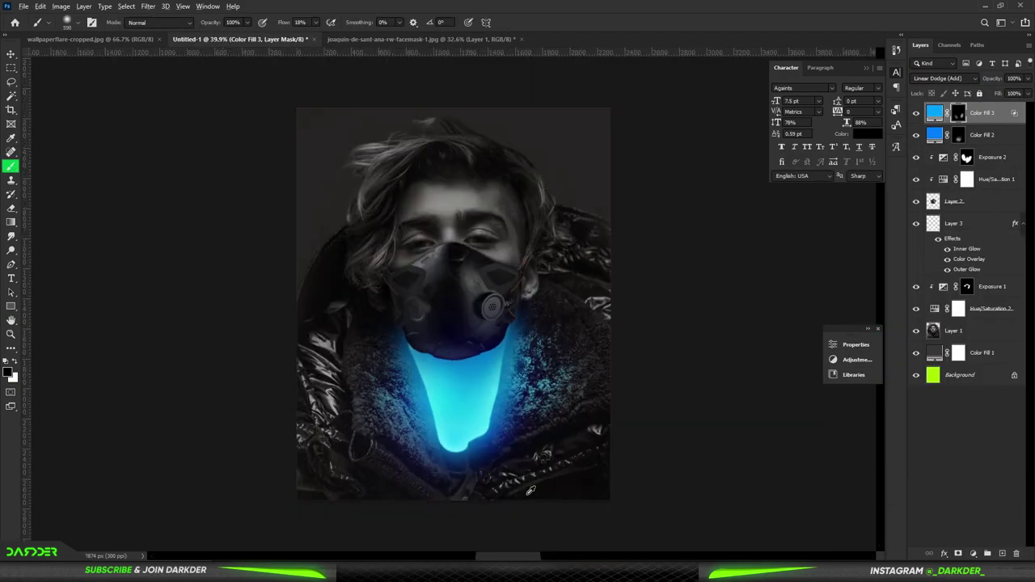
{"action": "scroll", "coordinate": [531, 490], "scroll_direction": "down", "scroll_amount": 2}
Step: Erase on the cyan glow shape (Layer 3), then brush an inverted-mask Exposure boost onto the glow
{"action": "left_click", "coordinate": [954, 224]}
{"action": "key", "text": "e"}
{"action": "scroll", "coordinate": [468, 434], "scroll_direction": "up", "scroll_amount": 3}
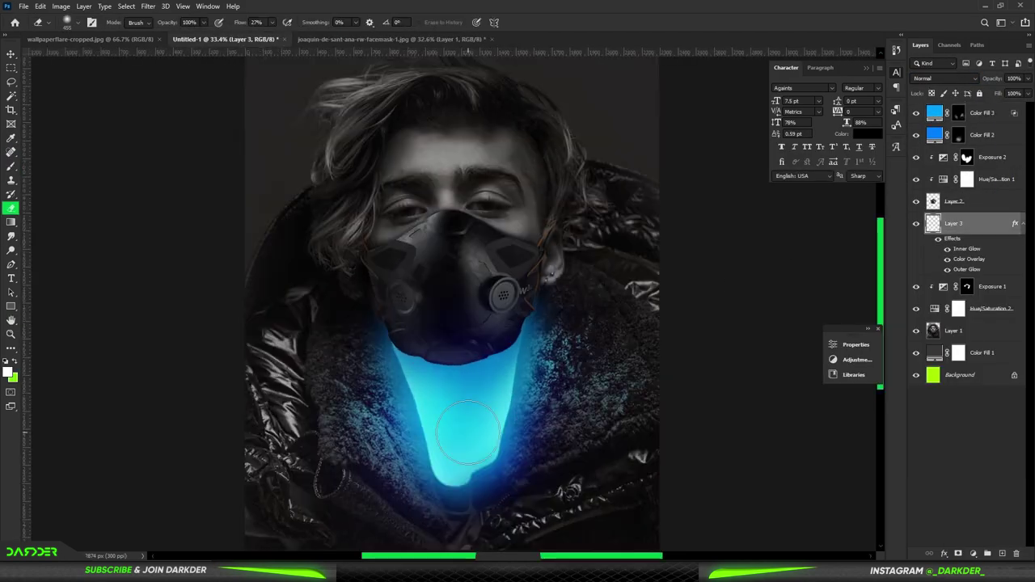
{"action": "left_click", "coordinate": [972, 554]}
{"action": "left_click", "coordinate": [987, 283]}
{"action": "key", "text": "ctrl+i"}
{"action": "key", "text": "b"}
{"action": "scroll", "coordinate": [477, 484], "scroll_direction": "up", "scroll_amount": 3}
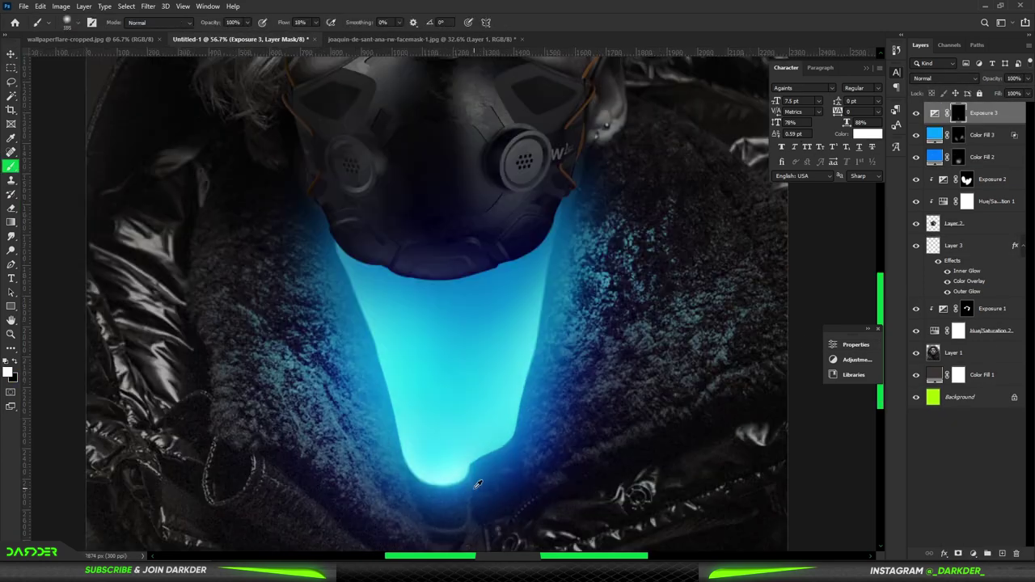
{"action": "mouse_move", "coordinate": [477, 484]}
{"action": "left_mouse_down"}
{"action": "mouse_move", "coordinate": [504, 411]}
{"action": "mouse_move", "coordinate": [427, 450]}
{"action": "left_mouse_up"}
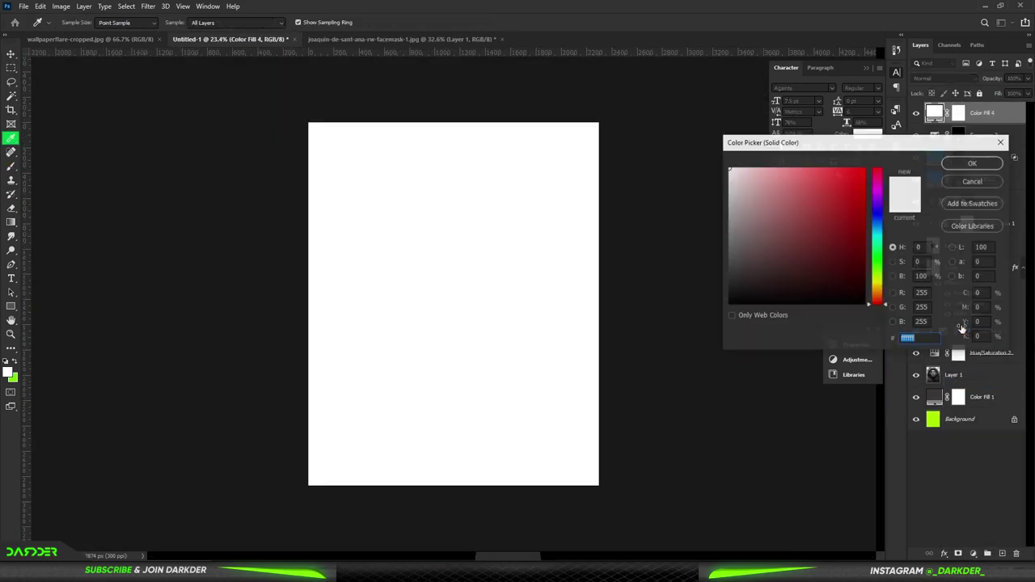
Step: Add a #00b4ff fill in Screen mode, invert its mask, and paint blue glow onto the fur
{"action": "type", "text": "00b4ff"}
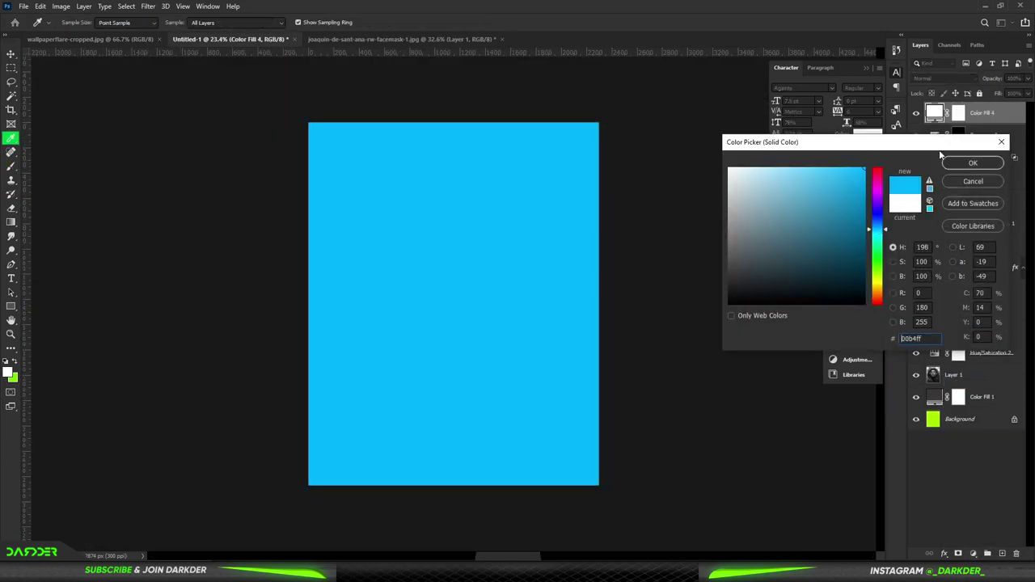
{"action": "left_click", "coordinate": [973, 163]}
{"action": "left_click", "coordinate": [945, 78]}
{"action": "left_click", "coordinate": [929, 170]}
{"action": "key", "text": "ctrl+i"}
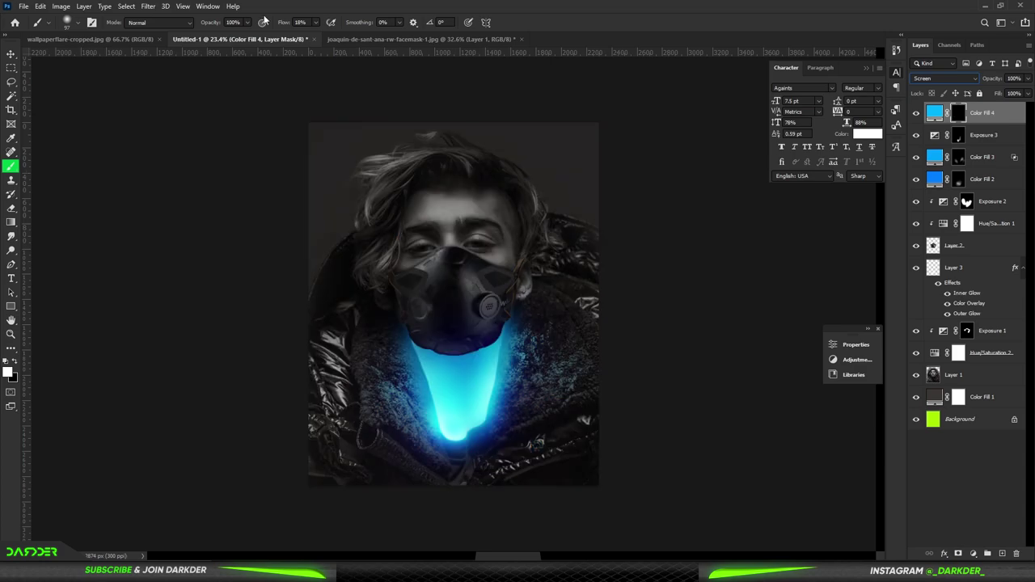
{"action": "left_click_drag", "start_coordinate": [491, 407], "coordinate": [451, 389]}
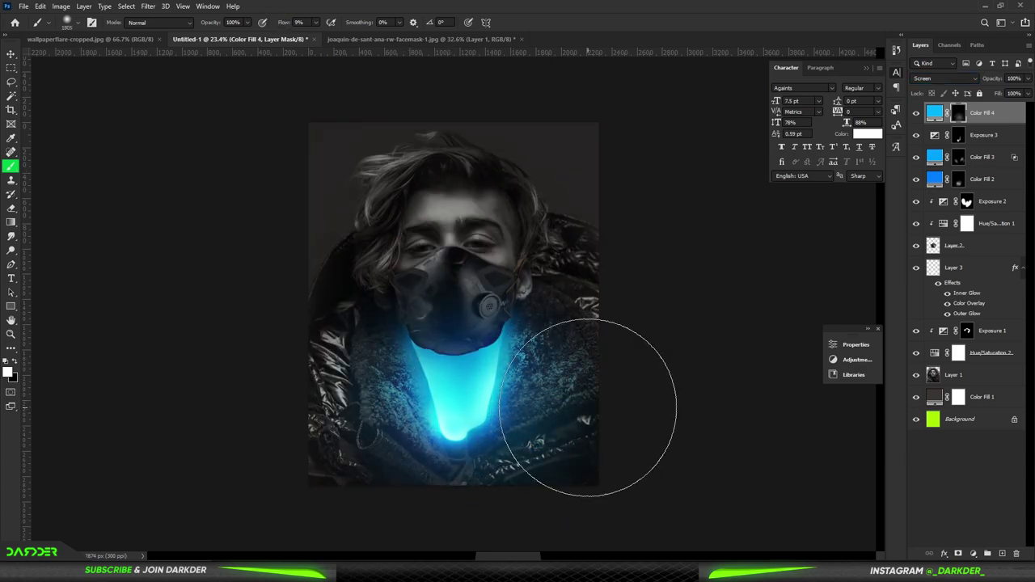
{"action": "scroll", "coordinate": [588, 407], "scroll_direction": "down", "scroll_amount": 1}
Step: Set the orange eye-glow fill layer to Screen blending
{"action": "scroll", "coordinate": [441, 430], "scroll_direction": "up", "scroll_amount": 1}
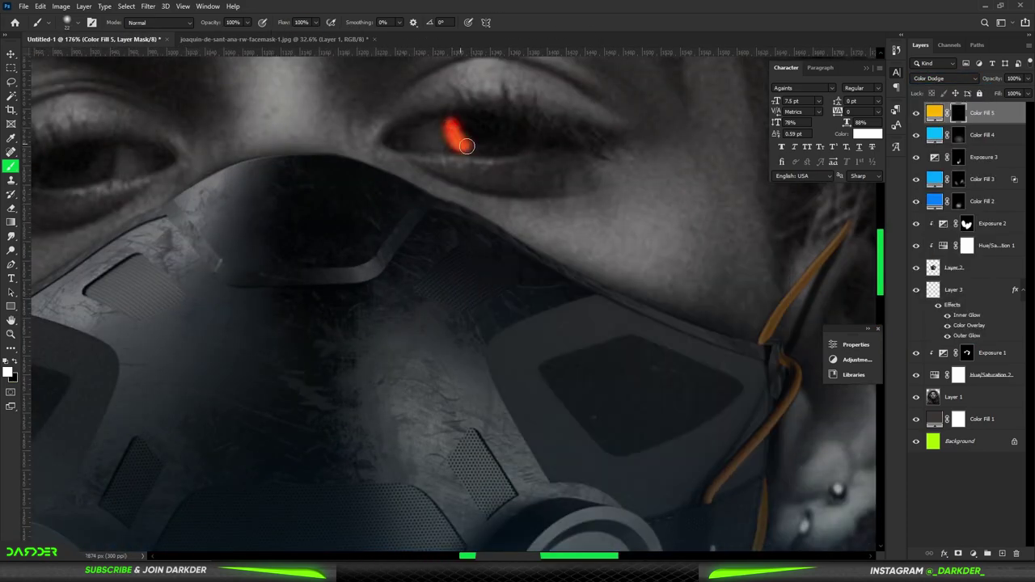
{"action": "scroll", "coordinate": [493, 176], "scroll_direction": "down", "scroll_amount": 5}
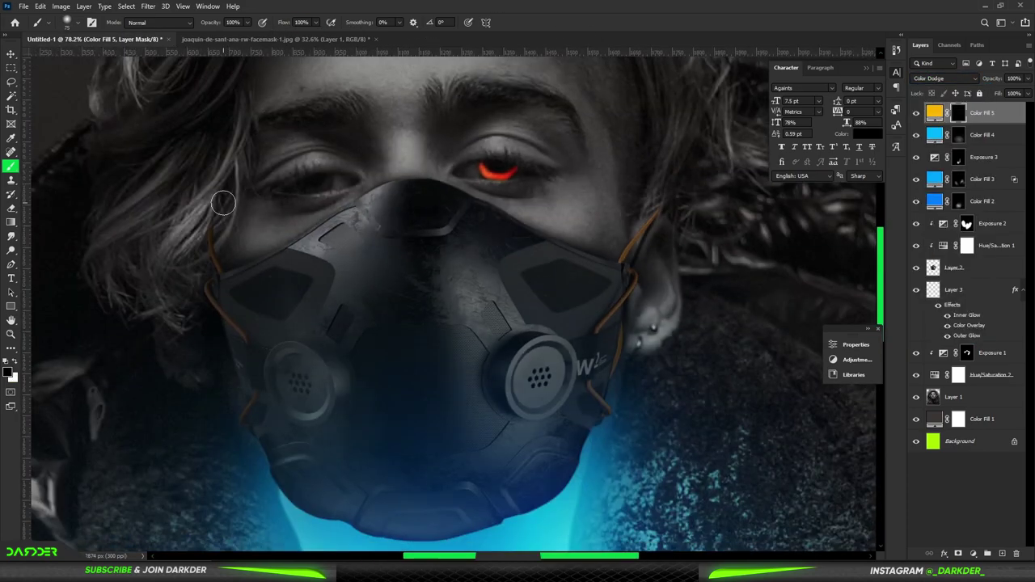
{"action": "scroll", "coordinate": [385, 167], "scroll_direction": "up", "scroll_amount": 4}
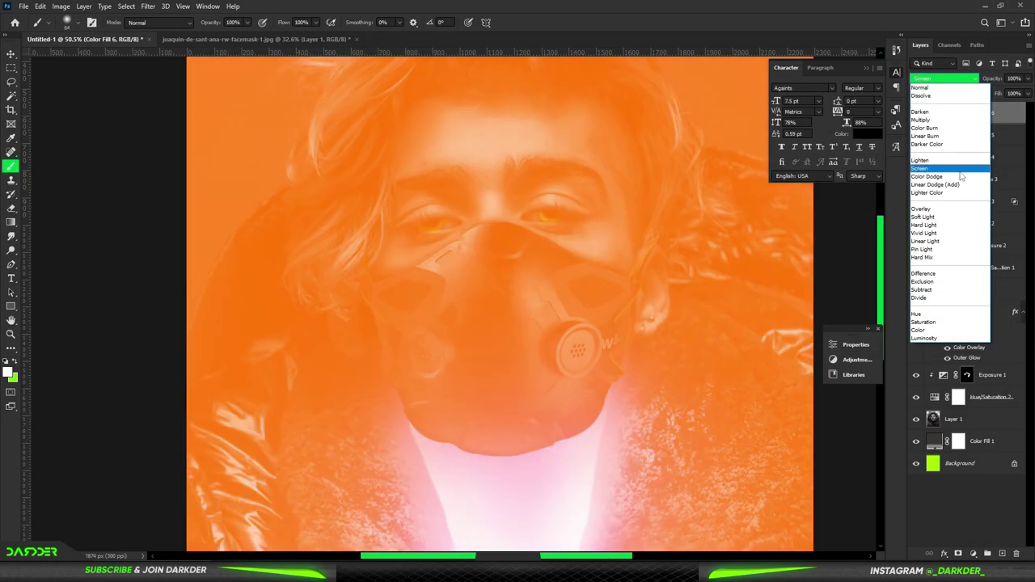
{"action": "left_click", "coordinate": [961, 171]}
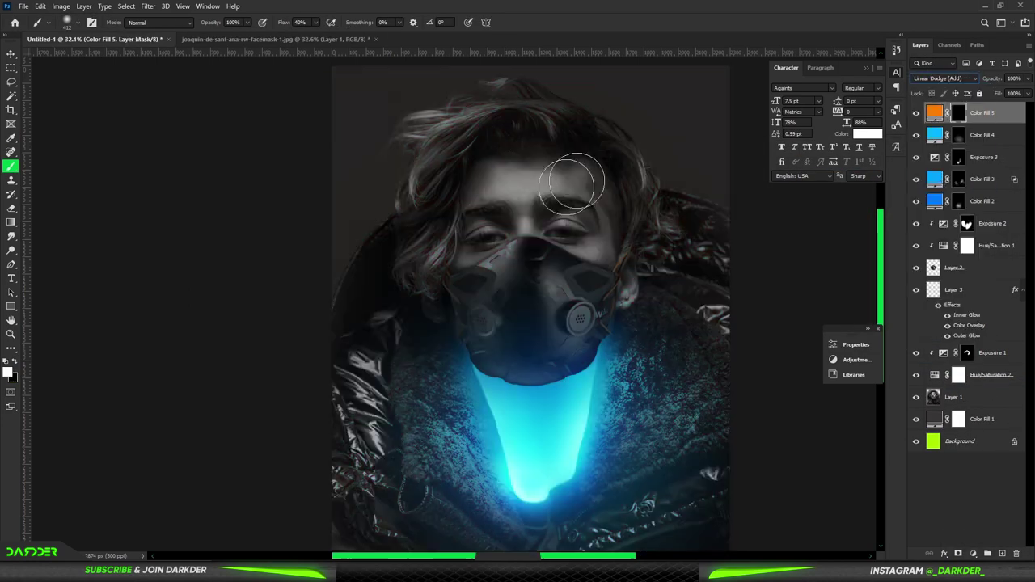
{"action": "scroll", "coordinate": [492, 234], "scroll_direction": "up", "scroll_amount": 5}
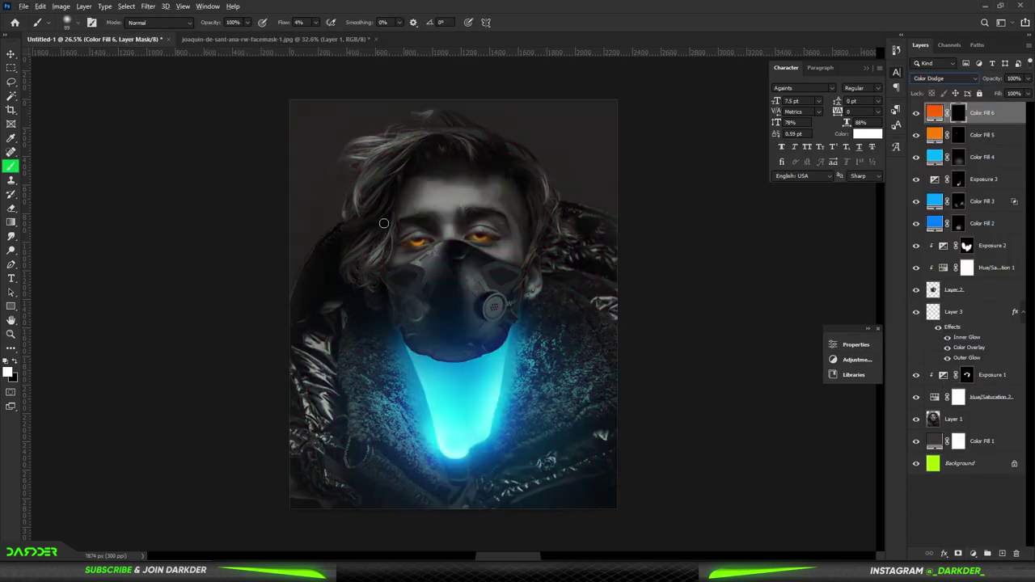
{"action": "scroll", "coordinate": [422, 243], "scroll_direction": "up", "scroll_amount": 5}
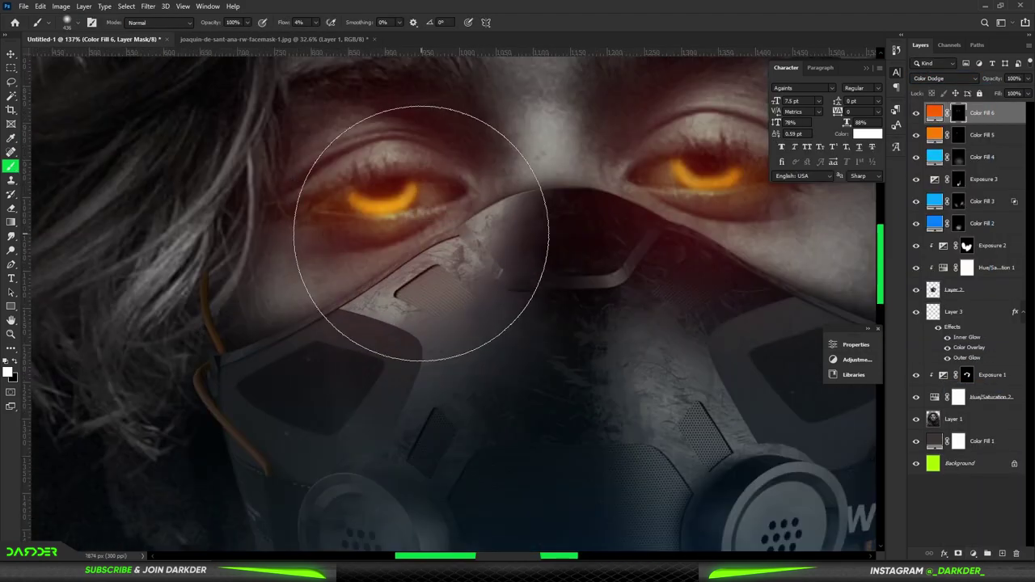
Step: Add an Exposure adjustment layer raised to brighten the eyes
{"action": "left_click", "coordinate": [973, 553]}
{"action": "left_click", "coordinate": [970, 437]}
{"action": "left_click_drag", "start_coordinate": [752, 380], "coordinate": [810, 380]}
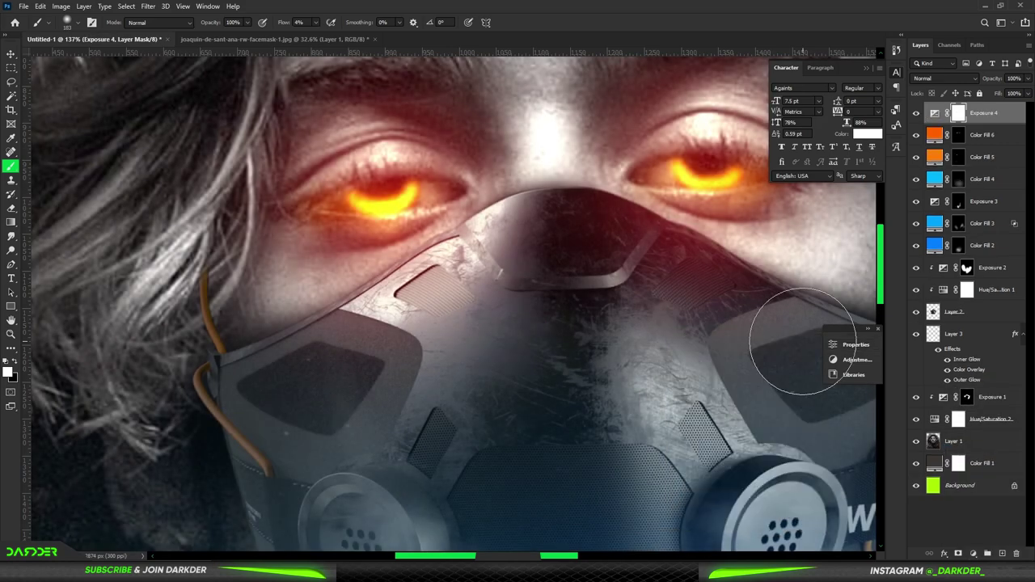
Step: Invert the Exposure 4 mask to black and brush white over both eyes
{"action": "key", "text": "ctrl+i"}
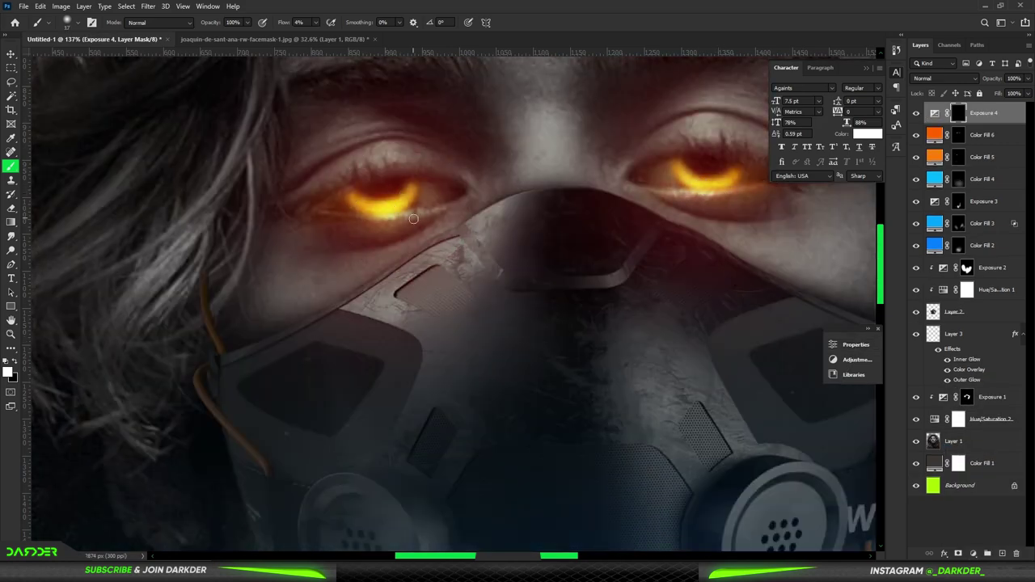
{"action": "scroll", "coordinate": [686, 146], "scroll_direction": "down", "scroll_amount": 5}
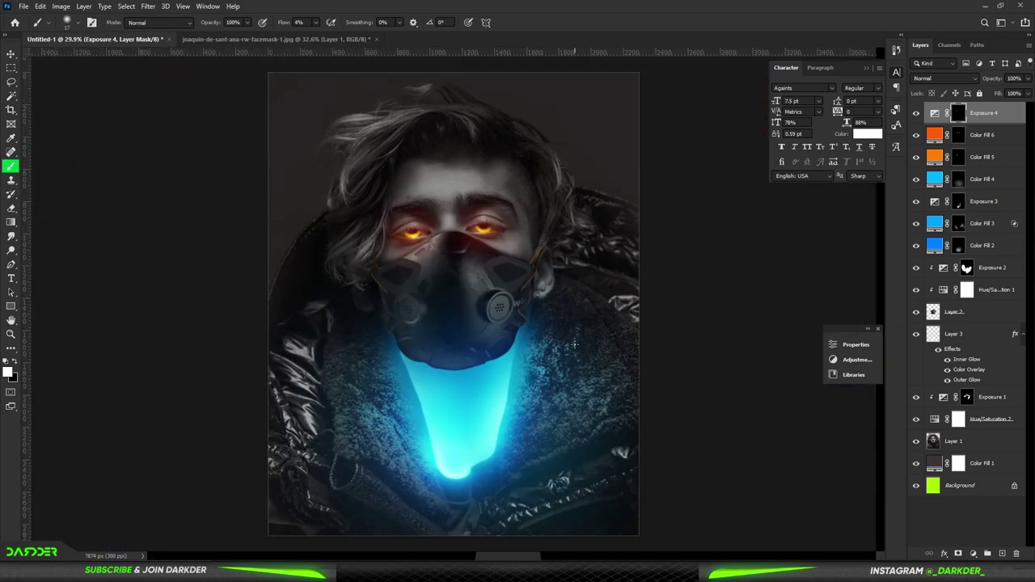
{"action": "scroll", "coordinate": [273, 248], "scroll_direction": "down", "scroll_amount": 2}
{"action": "scroll", "coordinate": [418, 229], "scroll_direction": "up", "scroll_amount": 7}
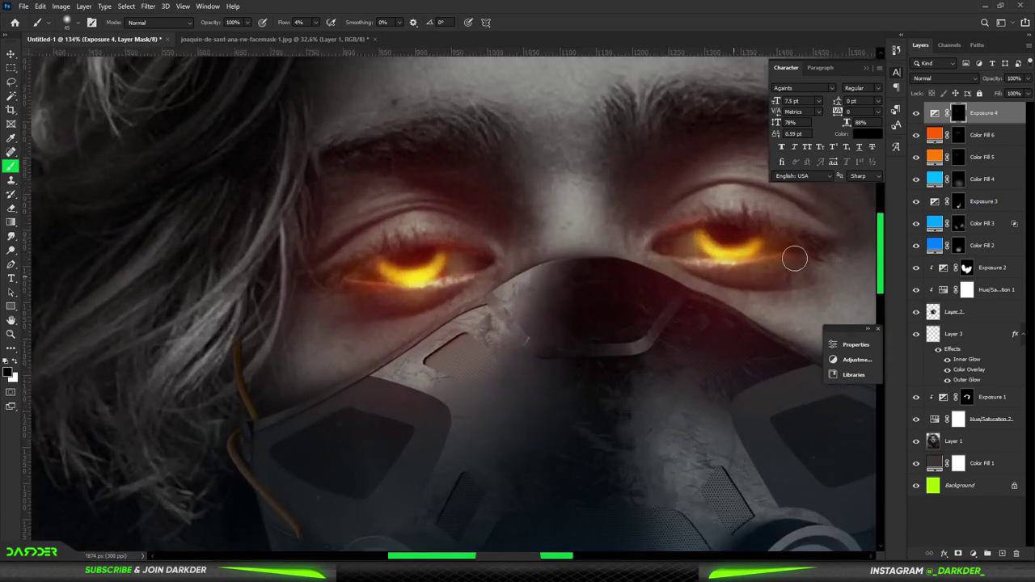
{"action": "scroll", "coordinate": [566, 283], "scroll_direction": "down", "scroll_amount": 4}
{"action": "scroll", "coordinate": [440, 328], "scroll_direction": "down", "scroll_amount": 3}
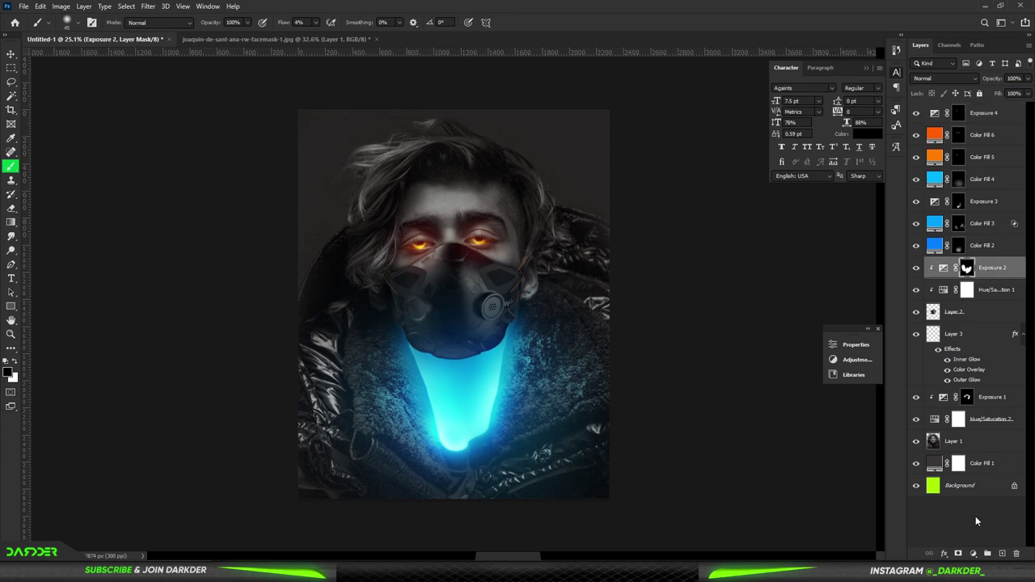
Step: Add a cyan Solid Color fill clipped to the mask layer in Linear Dodge (Add)
{"action": "left_click", "coordinate": [973, 553]}
{"action": "left_click", "coordinate": [880, 235]}
{"action": "left_click", "coordinate": [901, 179]}
{"action": "key", "text": "ctrl+alt+g"}
{"action": "left_click", "coordinate": [944, 78]}
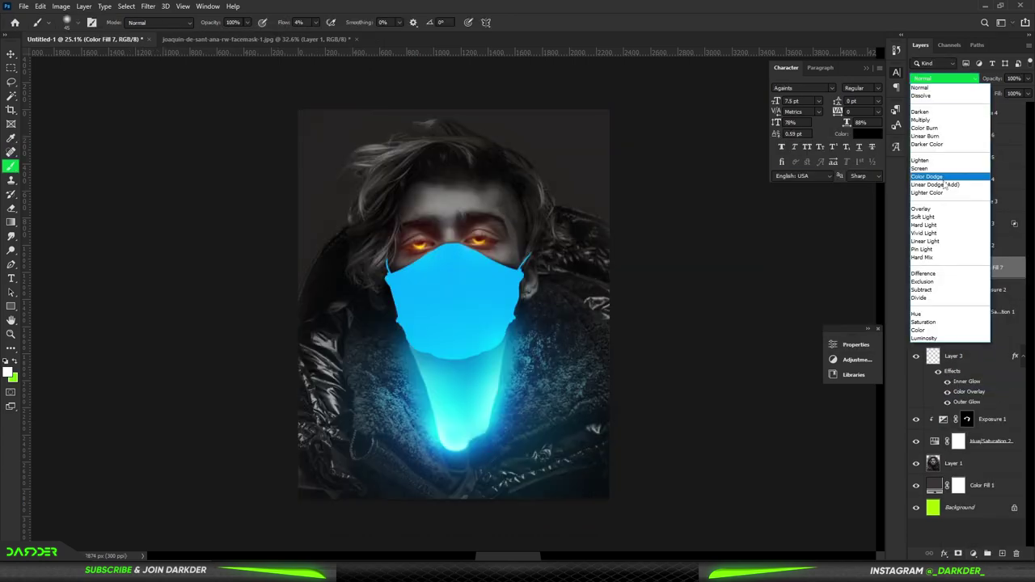
{"action": "left_click", "coordinate": [946, 184]}
Step: Adjust Blend If so the mask texture shows through, then invert the fill's mask
{"action": "double_click", "coordinate": [1007, 269]}
{"action": "left_click_drag", "start_coordinate": [764, 452], "coordinate": [796, 451]}
{"action": "left_click", "coordinate": [988, 261]}
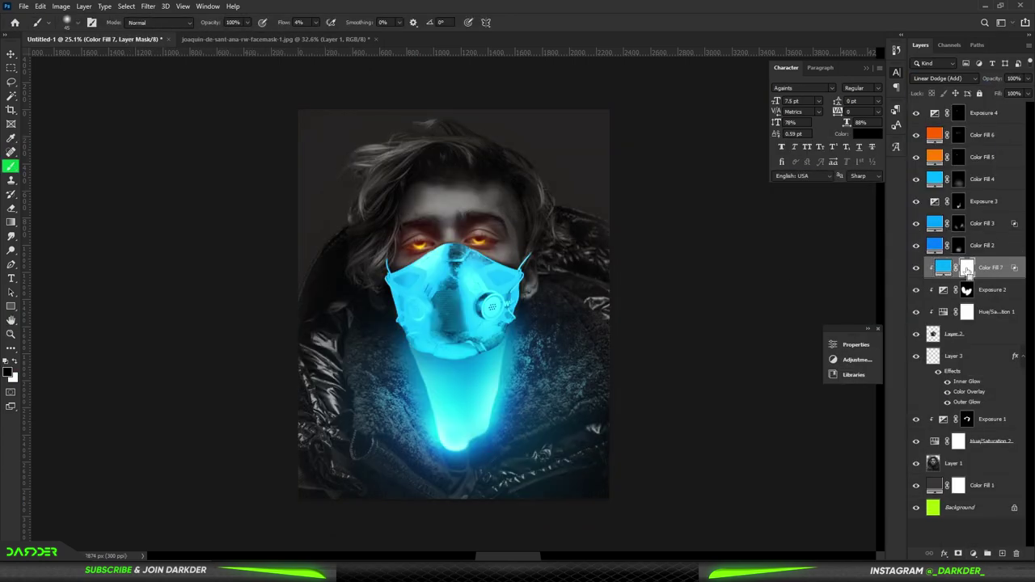
{"action": "key", "text": "ctrl+i"}
{"action": "scroll", "coordinate": [479, 351], "scroll_direction": "up", "scroll_amount": 3}
{"action": "key", "text": "x"}
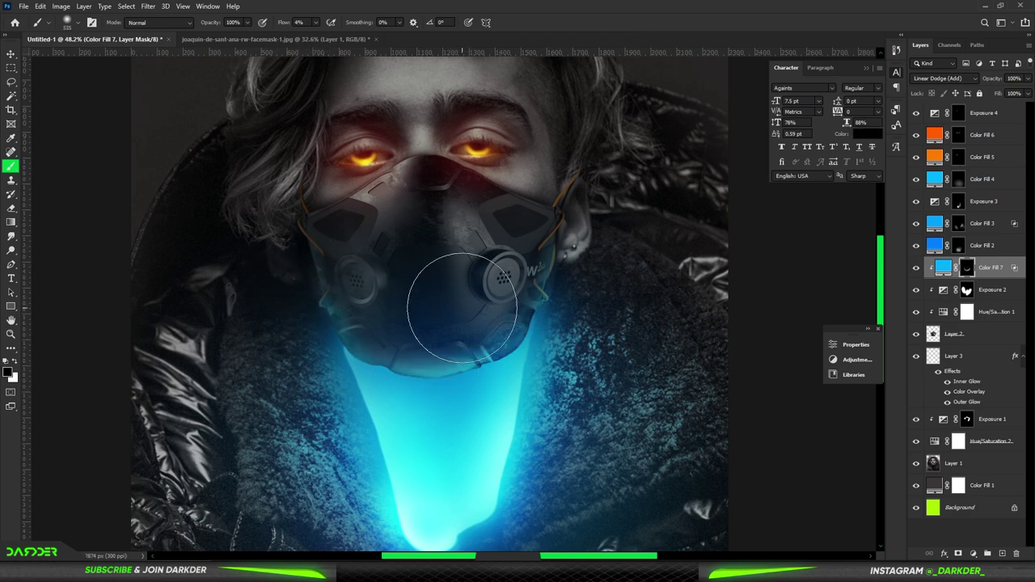
Step: Try a clipped Exposure layer brightening the mask, then discard it
{"action": "left_click", "coordinate": [973, 553]}
{"action": "left_click", "coordinate": [952, 426]}
{"action": "key", "text": "ctrl+alt+g"}
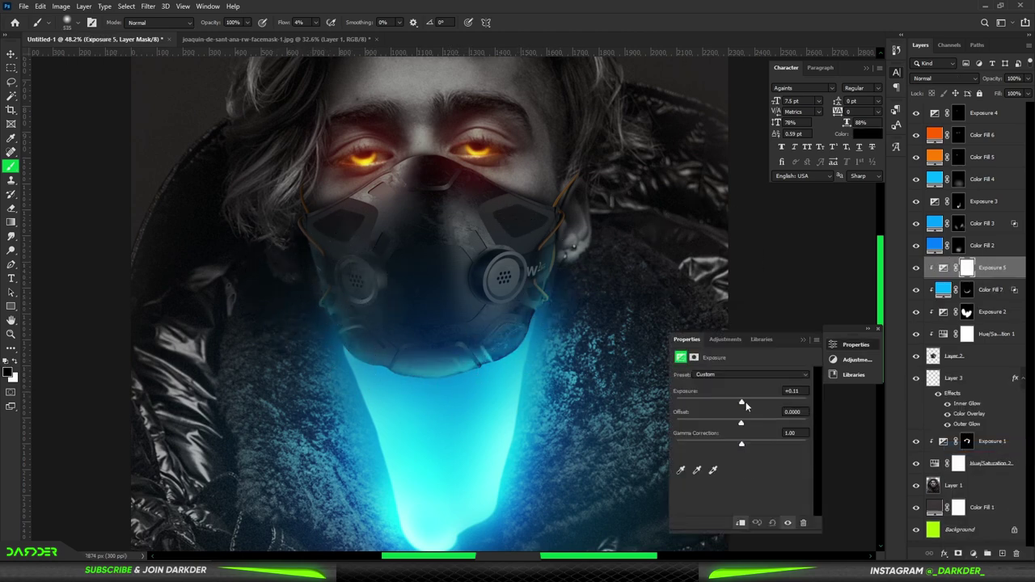
{"action": "left_click_drag", "start_coordinate": [741, 401], "coordinate": [779, 401]}
{"action": "left_click", "coordinate": [942, 289]}
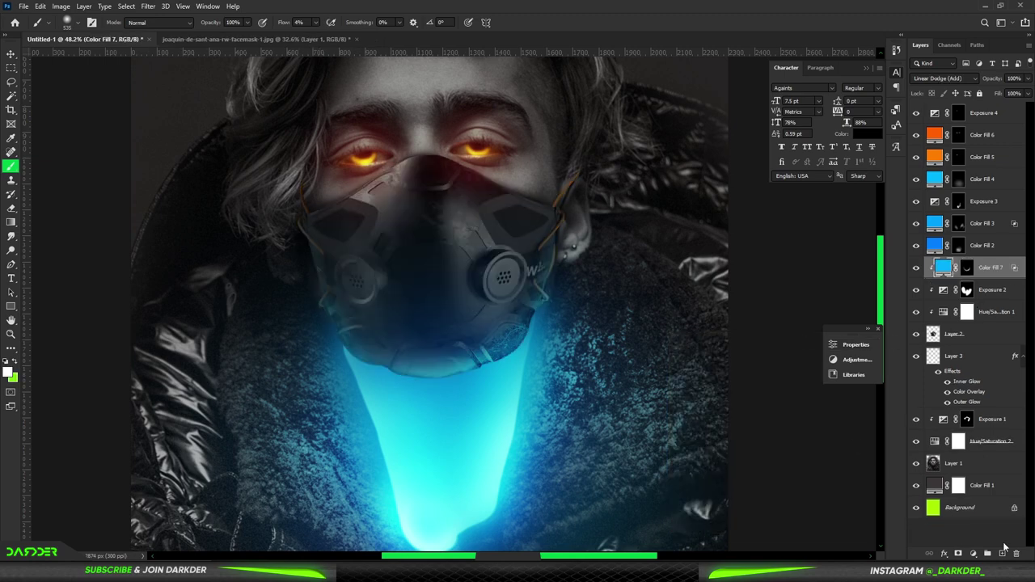
Step: Add another cyan fill in Linear Dodge (Add) with an inverted, hidden mask
{"action": "double_click", "coordinate": [943, 289]}
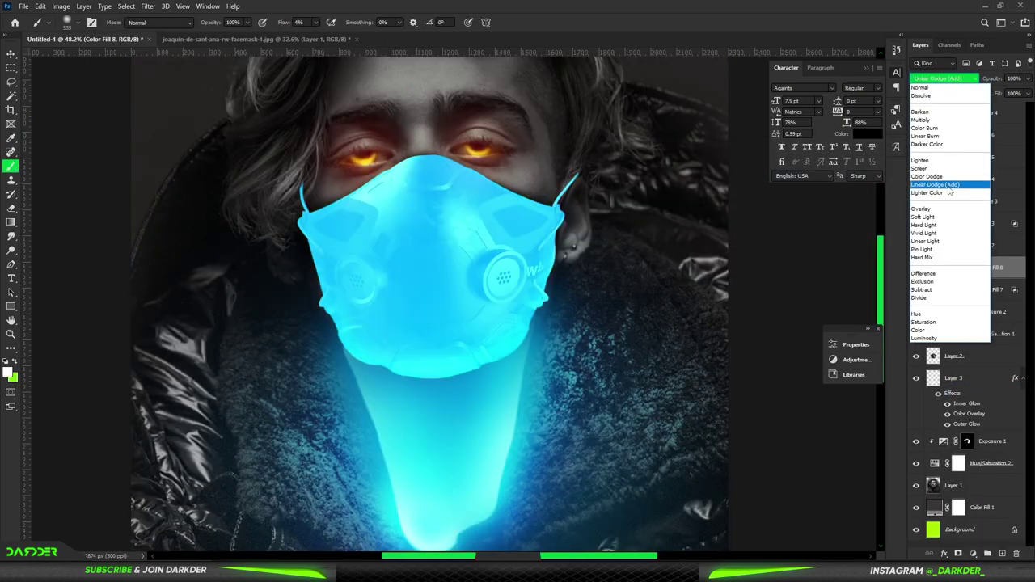
{"action": "left_click", "coordinate": [948, 185]}
{"action": "left_click", "coordinate": [967, 267]}
{"action": "key", "text": "ctrl+i"}
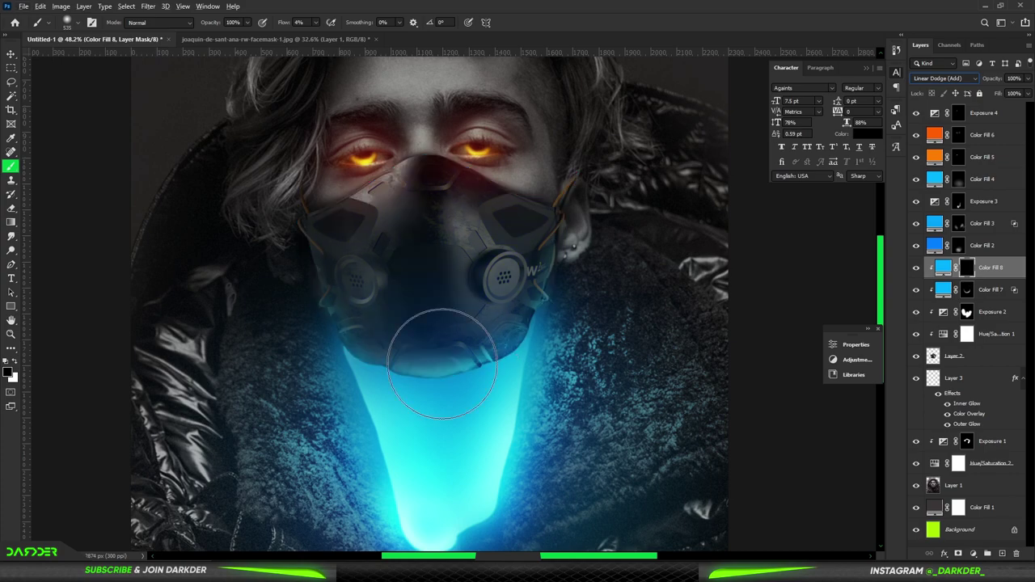
Step: Paint cyan rim light along the mask's lower edge and nose
{"action": "scroll", "coordinate": [398, 261], "scroll_direction": "up", "scroll_amount": 5}
{"action": "left_click_drag", "start_coordinate": [582, 176], "coordinate": [606, 176]}
{"action": "key", "text": "x"}
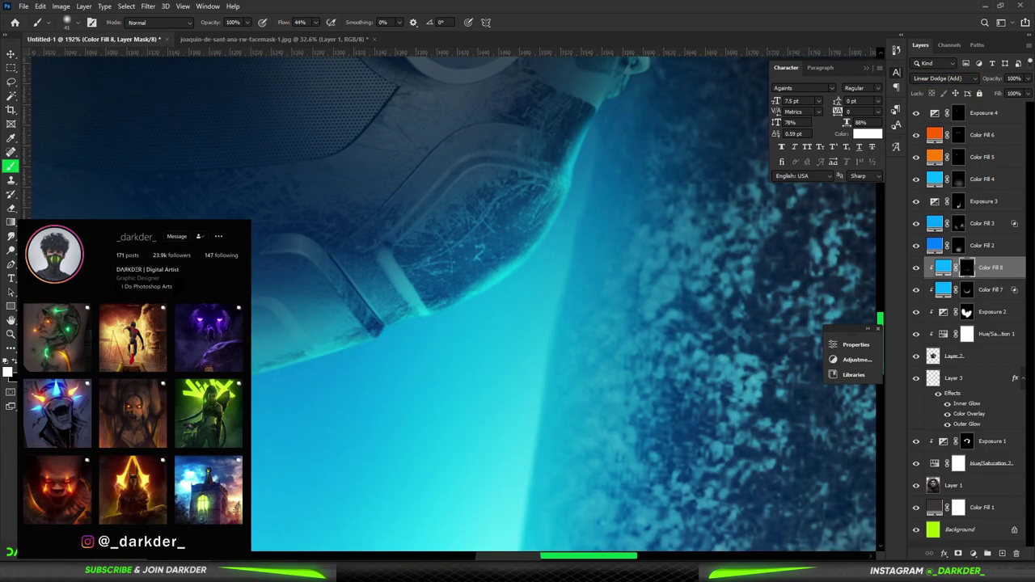
{"action": "scroll", "coordinate": [246, 228], "scroll_direction": "down", "scroll_amount": 3}
{"action": "scroll", "coordinate": [394, 339], "scroll_direction": "down", "scroll_amount": 3}
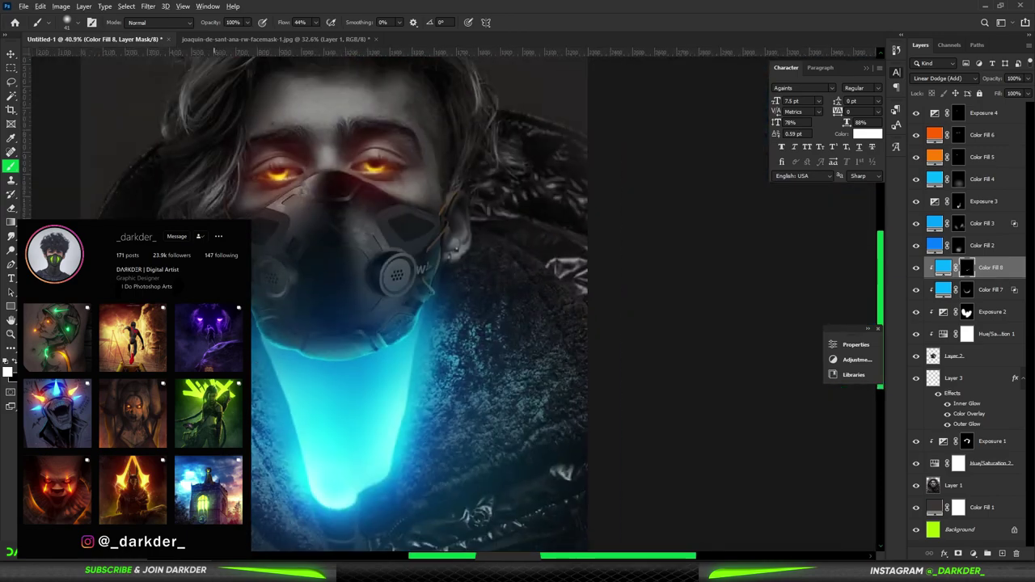
{"action": "scroll", "coordinate": [282, 135], "scroll_direction": "up", "scroll_amount": 4}
{"action": "scroll", "coordinate": [356, 206], "scroll_direction": "up", "scroll_amount": 1}
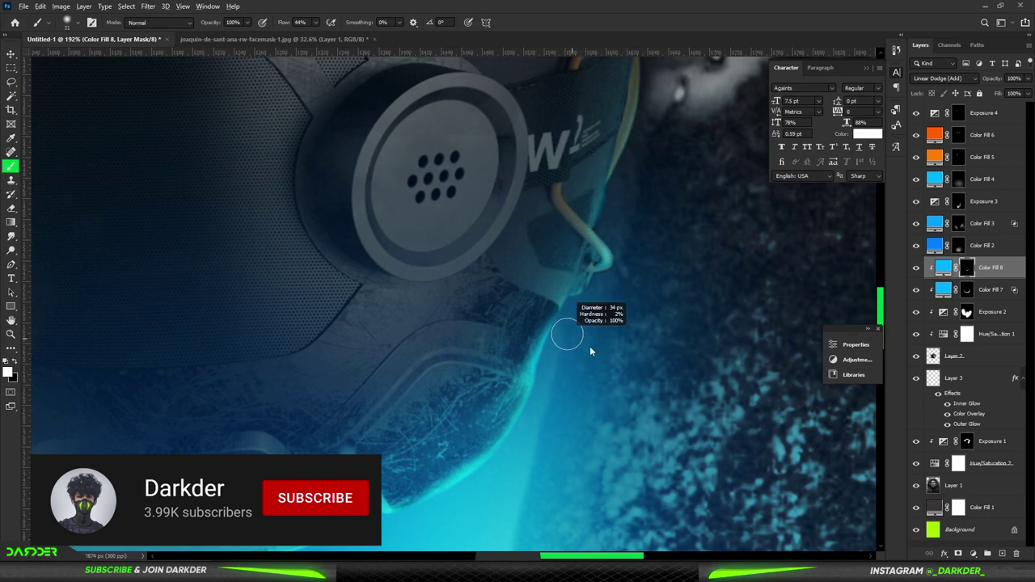
{"action": "scroll", "coordinate": [590, 351], "scroll_direction": "down", "scroll_amount": 3}
{"action": "scroll", "coordinate": [566, 446], "scroll_direction": "down", "scroll_amount": 3}
{"action": "scroll", "coordinate": [525, 443], "scroll_direction": "down", "scroll_amount": 1}
{"action": "scroll", "coordinate": [485, 442], "scroll_direction": "down", "scroll_amount": 2}
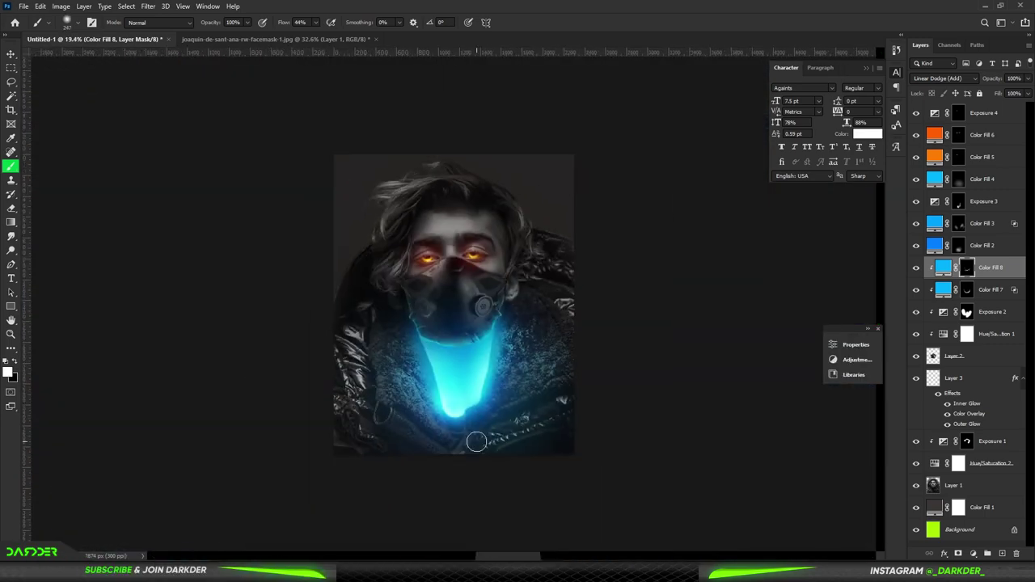
{"action": "scroll", "coordinate": [477, 442], "scroll_direction": "up", "scroll_amount": 2}
{"action": "scroll", "coordinate": [477, 442], "scroll_direction": "up", "scroll_amount": 2}
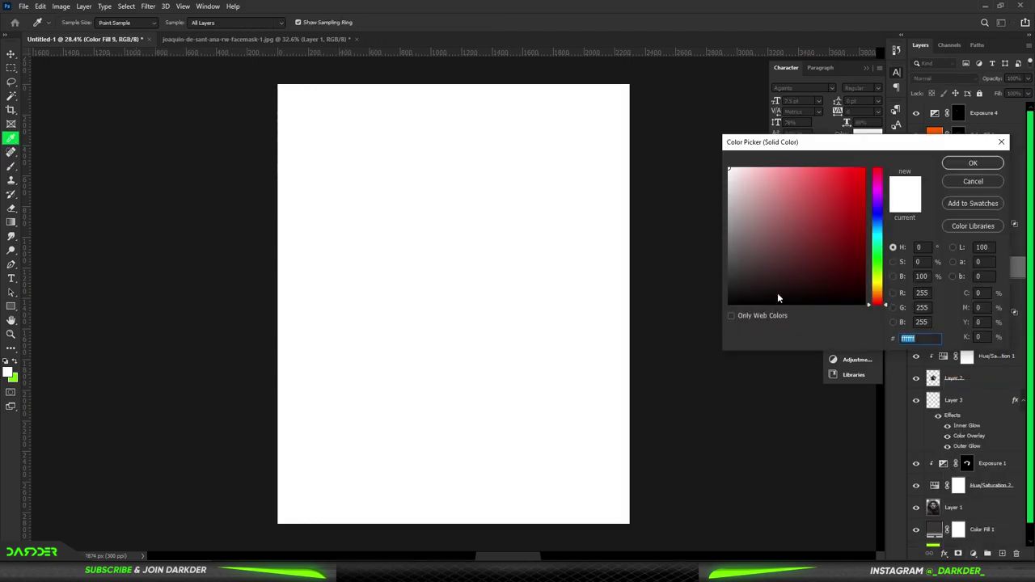
Step: Make the fill orange #ff4e00, clipped to the mask layer in Linear Dodge (Add)
{"action": "type", "text": "ff4e00"}
{"action": "left_click", "coordinate": [972, 163]}
{"action": "key", "text": "ctrl+alt+g"}
{"action": "left_click", "coordinate": [942, 78]}
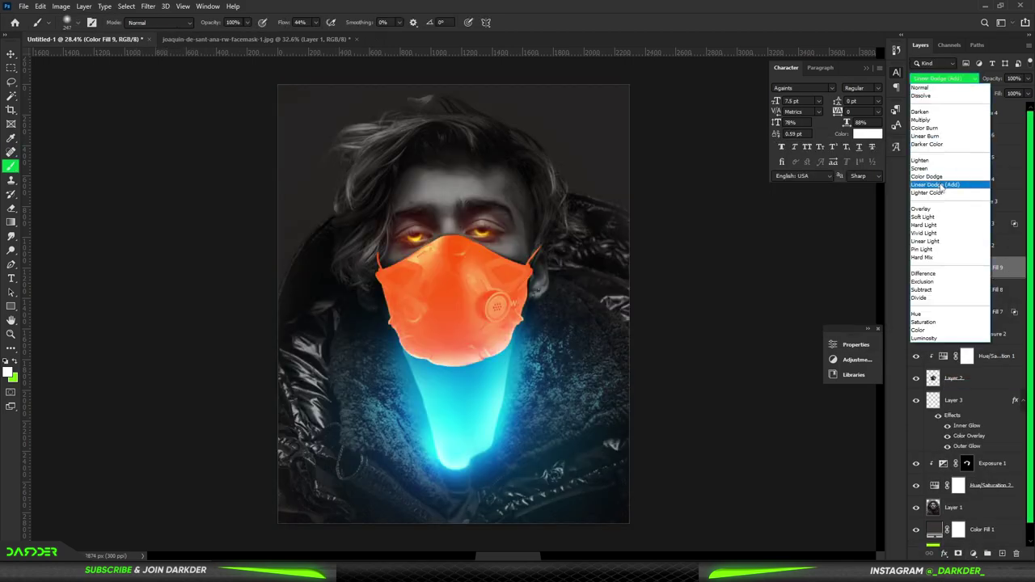
{"action": "left_click", "coordinate": [938, 183]}
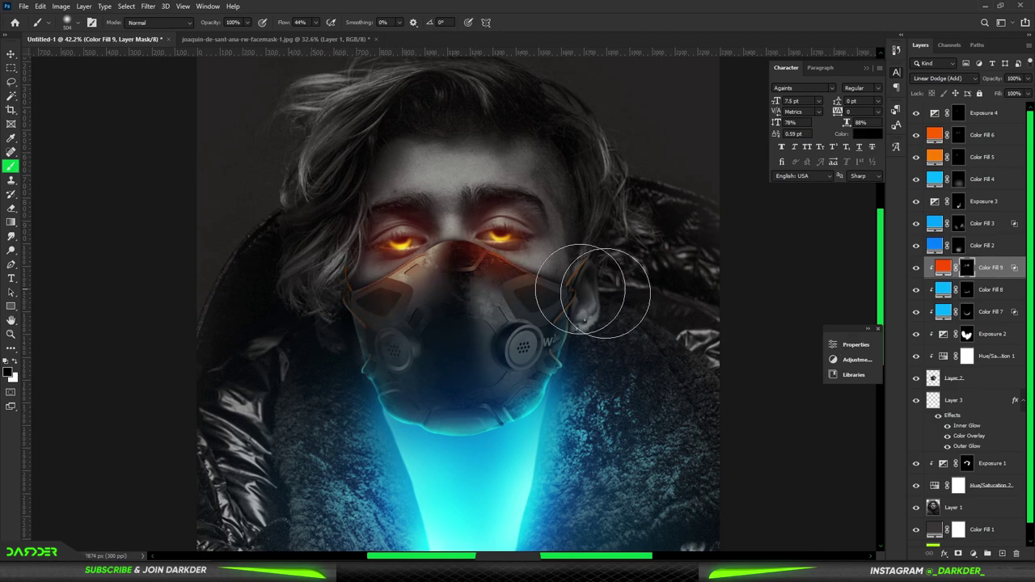
Step: Add another orange Solid Color fill set to Linear Dodge (Add)
{"action": "left_click", "coordinate": [988, 553]}
{"action": "left_click", "coordinate": [845, 340]}
{"action": "left_click", "coordinate": [921, 185]}
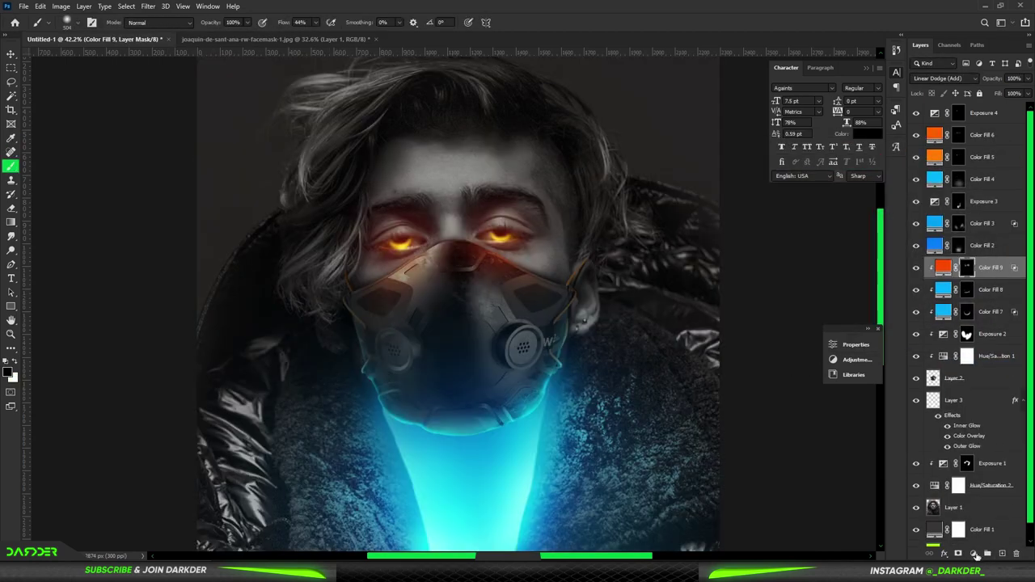
{"action": "left_click", "coordinate": [976, 555]}
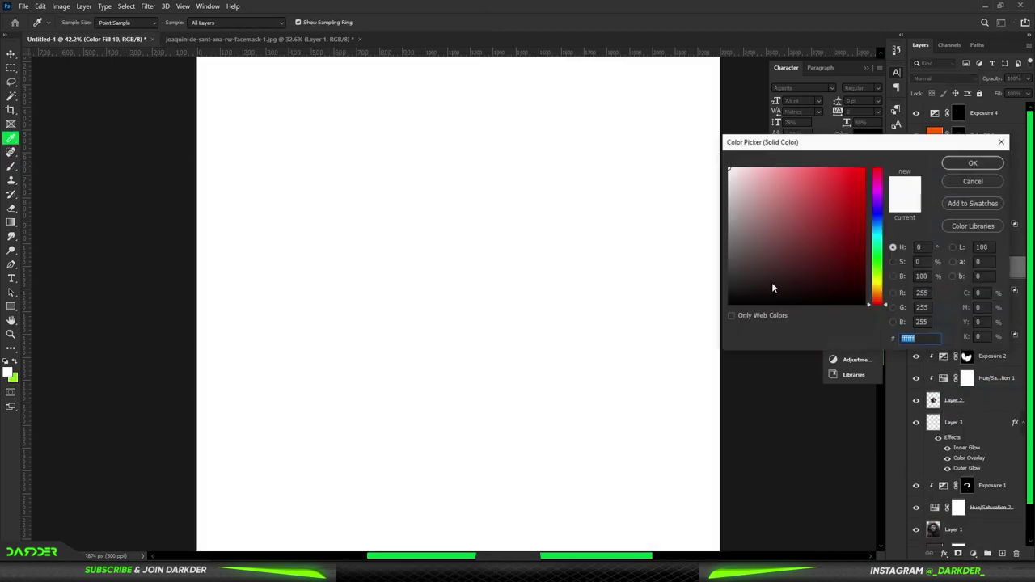
{"action": "left_click", "coordinate": [845, 186]}
{"action": "left_click", "coordinate": [906, 158]}
{"action": "left_click", "coordinate": [959, 82]}
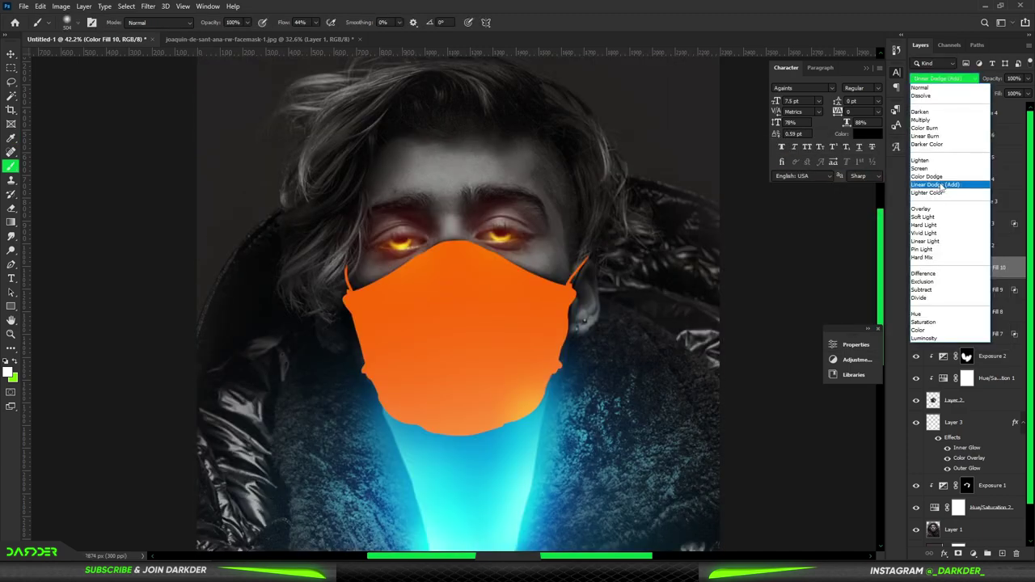
{"action": "left_click", "coordinate": [946, 186]}
Step: Invert the fill's mask and paint orange glow along the mask's upper edge
{"action": "key", "text": "ctrl+i"}
{"action": "scroll", "coordinate": [413, 231], "scroll_direction": "up", "scroll_amount": 2}
{"action": "scroll", "coordinate": [413, 231], "scroll_direction": "up", "scroll_amount": 3}
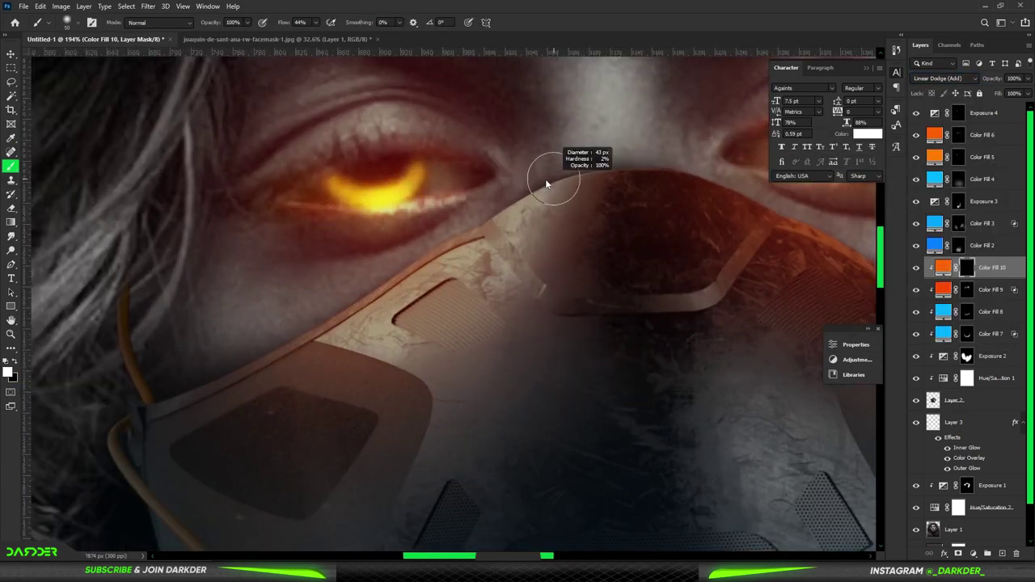
{"action": "left_click_drag", "start_coordinate": [509, 198], "coordinate": [308, 323]}
{"action": "mouse_move", "coordinate": [439, 224]}
{"action": "left_mouse_down"}
{"action": "mouse_move", "coordinate": [259, 356]}
{"action": "mouse_move", "coordinate": [431, 293]}
{"action": "left_mouse_up"}
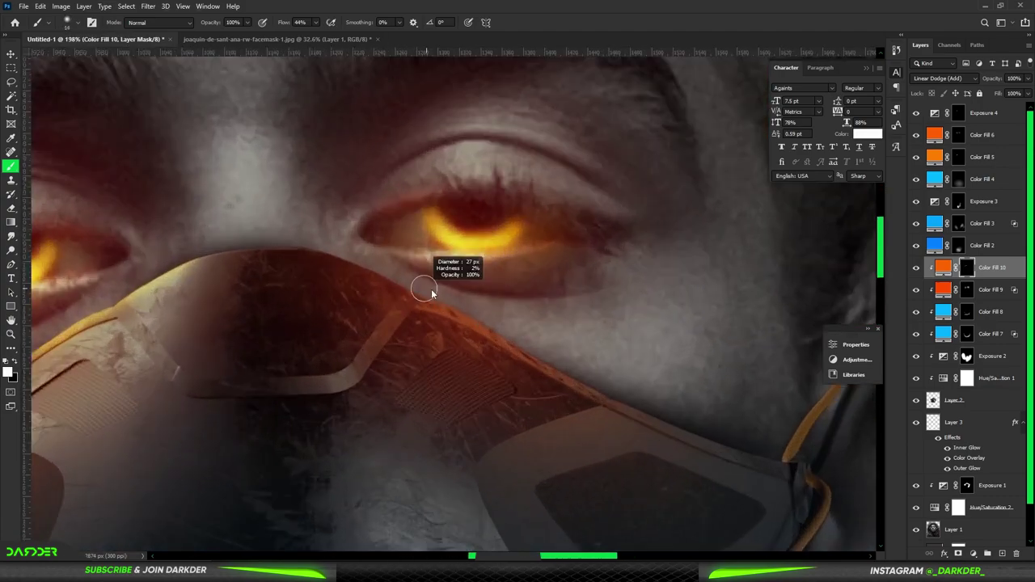
{"action": "key", "text": "x"}
{"action": "left_click_drag", "start_coordinate": [377, 263], "coordinate": [465, 381]}
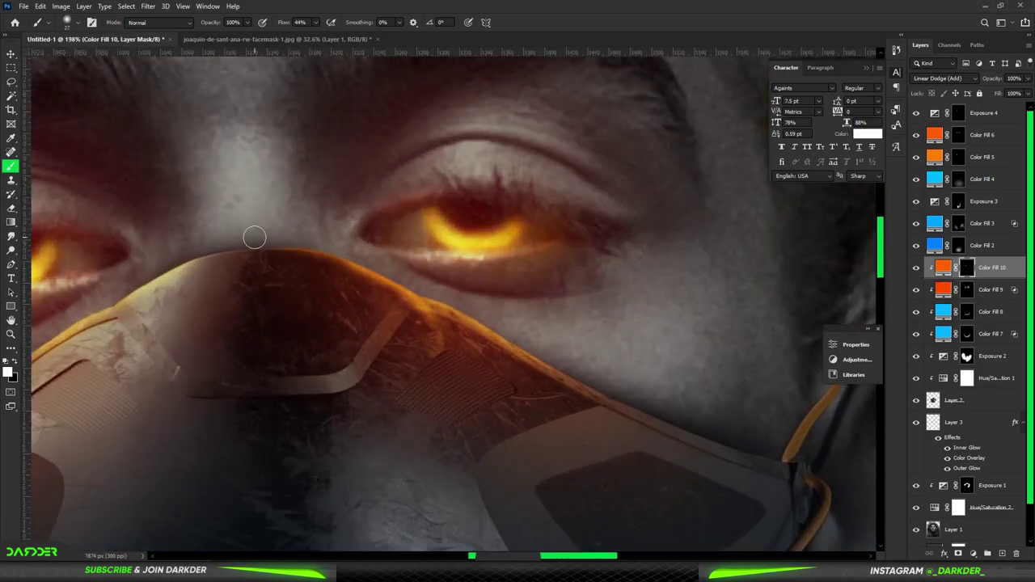
Step: Paint more orange glow near the eyes and nose on the Color Fill 6 mask
{"action": "key", "text": "ctrl+0"}
{"action": "left_click_drag", "start_coordinate": [348, 233], "coordinate": [419, 230]}
{"action": "left_click", "coordinate": [957, 134]}
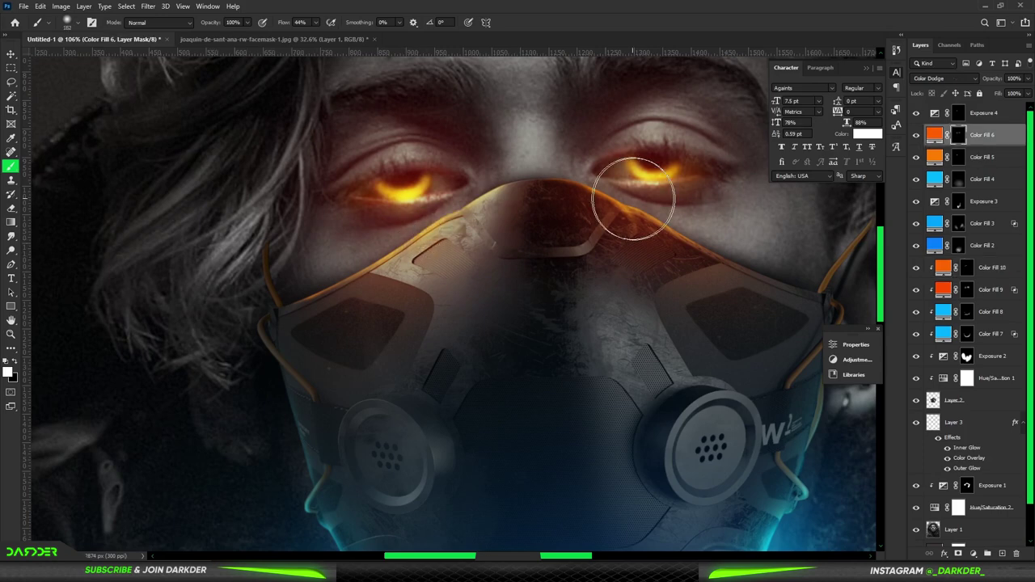
{"action": "left_click_drag", "start_coordinate": [636, 203], "coordinate": [477, 222]}
{"action": "scroll", "coordinate": [453, 221], "scroll_direction": "down", "scroll_amount": 5}
Step: Add an orange Solid Color fill layer in Screen blending mode
{"action": "key", "text": "v"}
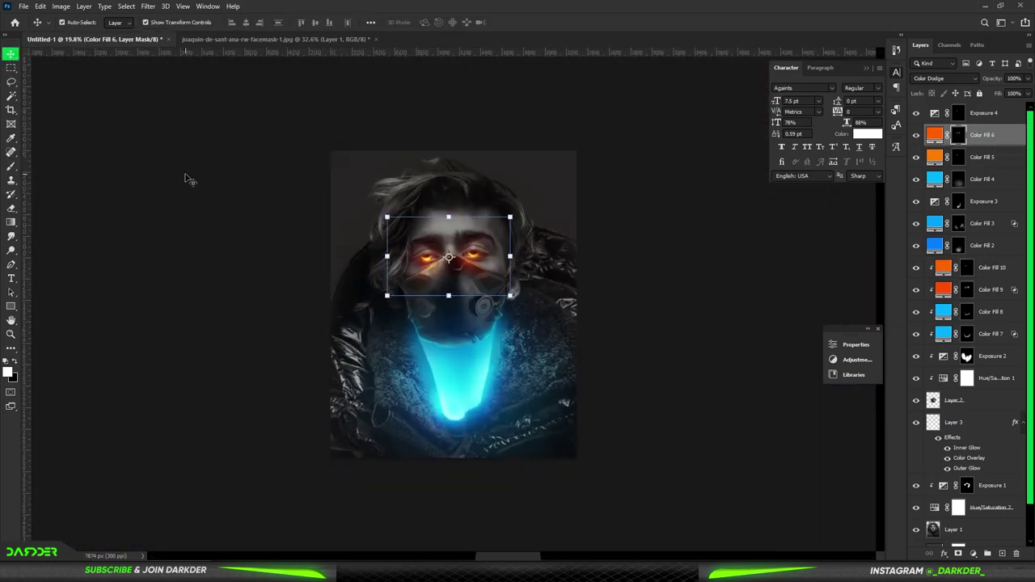
{"action": "left_click", "coordinate": [185, 173]}
{"action": "key", "text": "ctrl+0"}
{"action": "left_click", "coordinate": [970, 364]}
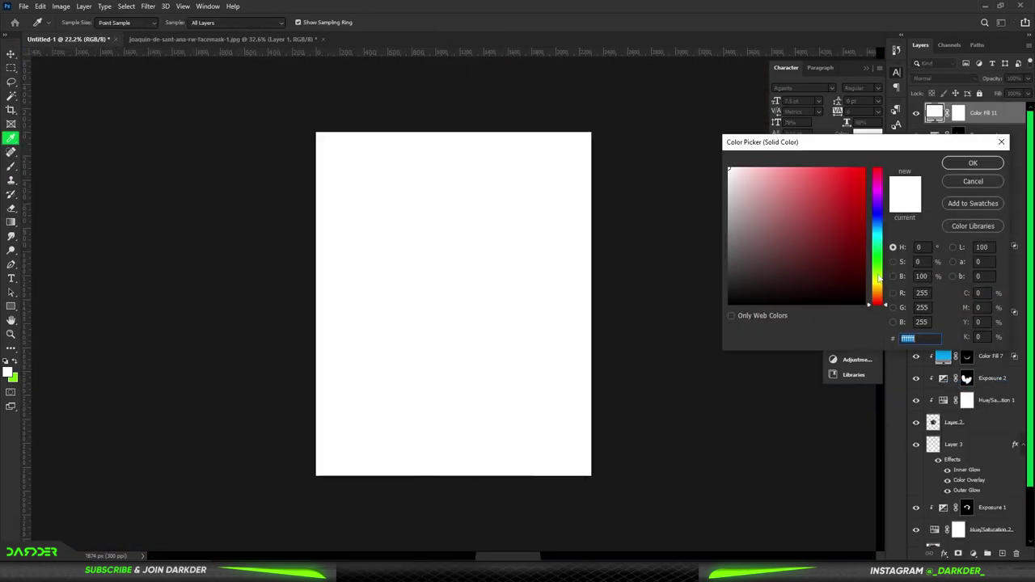
{"action": "left_click", "coordinate": [982, 181]}
{"action": "left_click", "coordinate": [942, 78]}
{"action": "left_click", "coordinate": [938, 162]}
Step: Limit the orange fill to brighter areas with Blend If and invert its mask
{"action": "double_click", "coordinate": [1007, 112]}
{"action": "left_click_drag", "start_coordinate": [758, 448], "coordinate": [808, 451]}
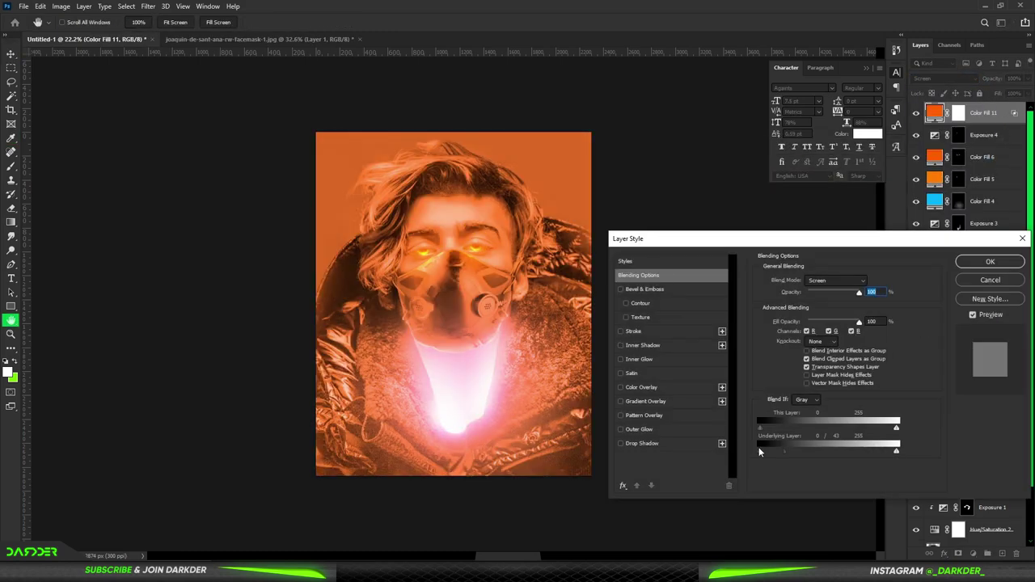
{"action": "left_click", "coordinate": [994, 261]}
{"action": "left_click", "coordinate": [958, 113]}
{"action": "key", "text": "ctrl+i"}
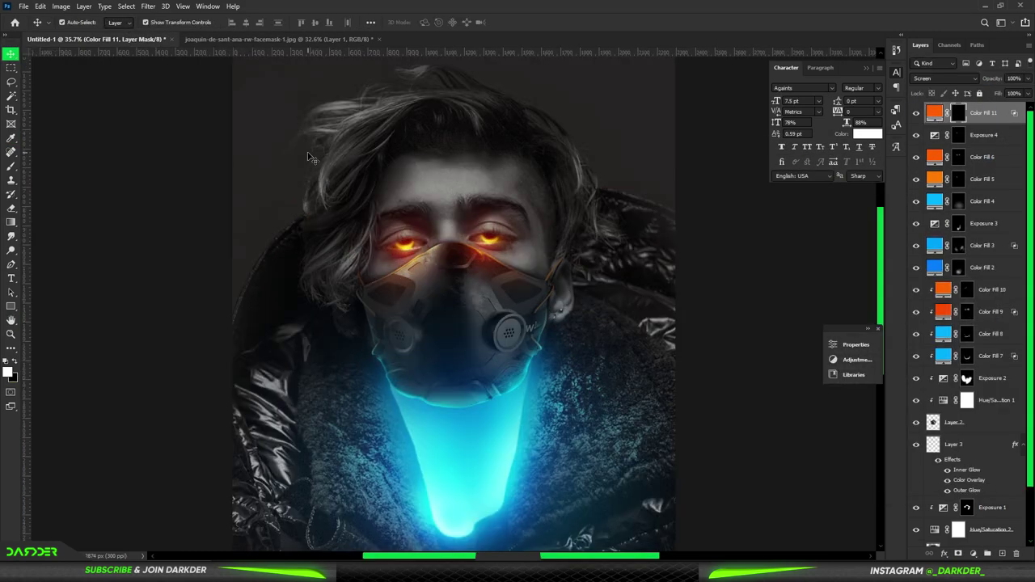
Step: Set a white brush at 16% flow for the mask and add an empty layer
{"action": "key", "text": "b"}
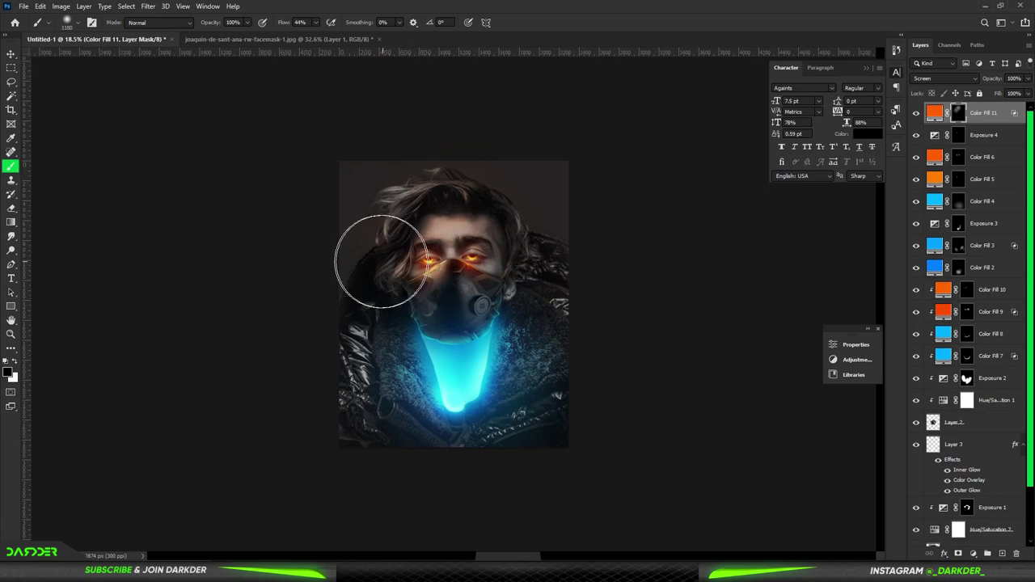
{"action": "key", "text": "x"}
{"action": "key", "text": "shift+1"}
{"action": "key", "text": "shift+6"}
{"action": "scroll", "coordinate": [440, 242], "scroll_direction": "up", "scroll_amount": 5, "text": "alt"}
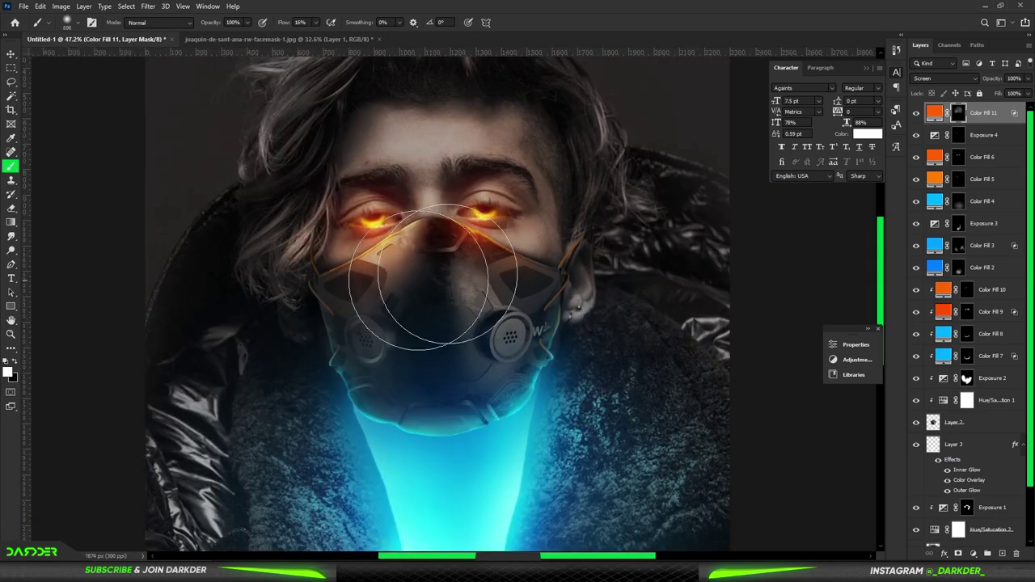
{"action": "scroll", "coordinate": [432, 275], "scroll_direction": "down", "scroll_amount": 5, "text": "alt"}
{"action": "key", "text": "ctrl+shift+alt+n"}
Step: Trace the right filter cup's rim with a path and paint the crescent white
{"action": "scroll", "coordinate": [466, 326], "scroll_direction": "up", "scroll_amount": 5, "text": "alt"}
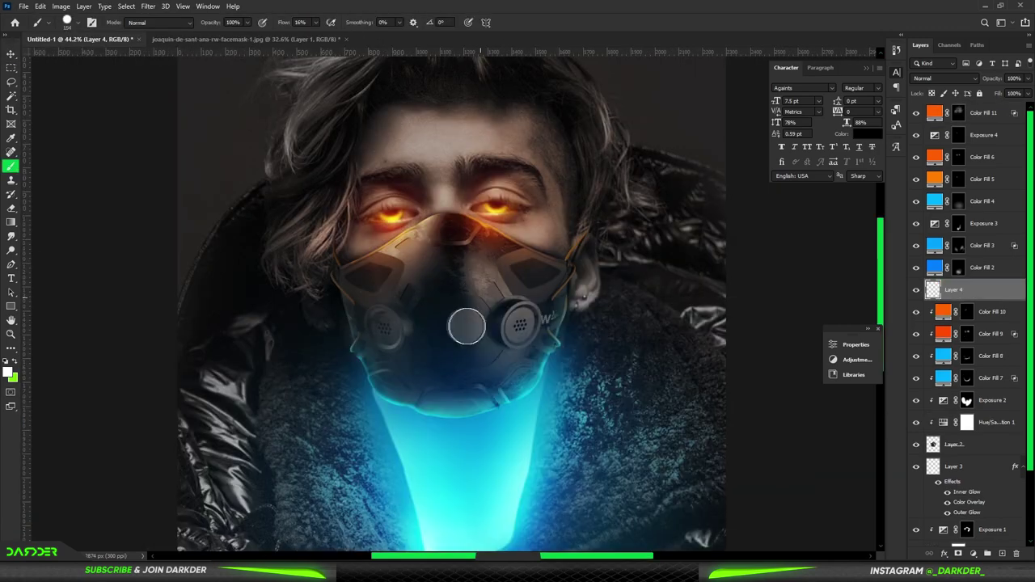
{"action": "scroll", "coordinate": [485, 331], "scroll_direction": "up", "scroll_amount": 4, "text": "alt"}
{"action": "key", "text": "p"}
{"action": "scroll", "coordinate": [486, 332], "scroll_direction": "up", "scroll_amount": 2, "text": "alt"}
{"action": "left_click", "coordinate": [539, 384]}
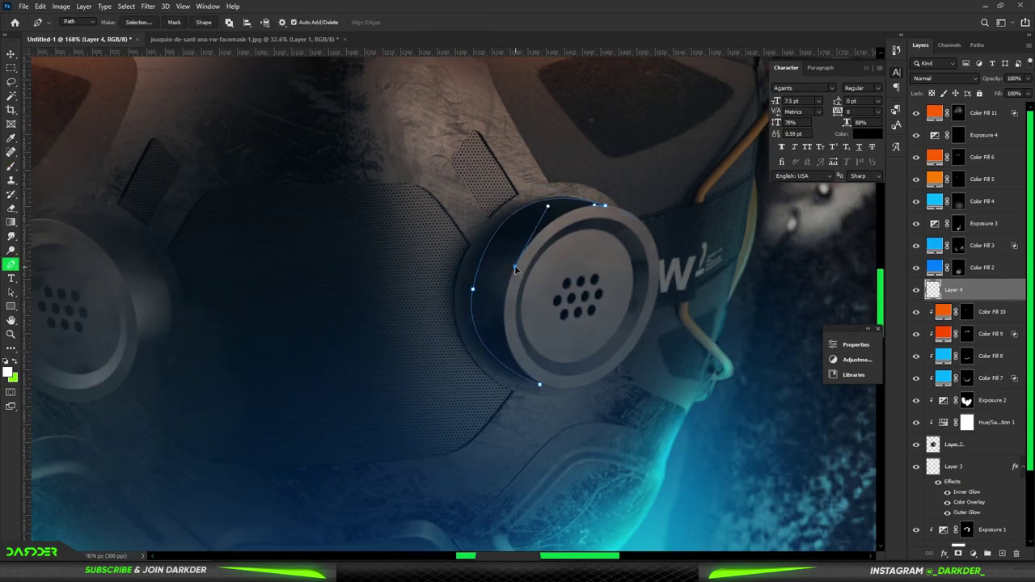
{"action": "key", "text": "ctrl+Return"}
{"action": "key", "text": "b"}
{"action": "left_click_drag", "start_coordinate": [502, 227], "coordinate": [599, 408]}
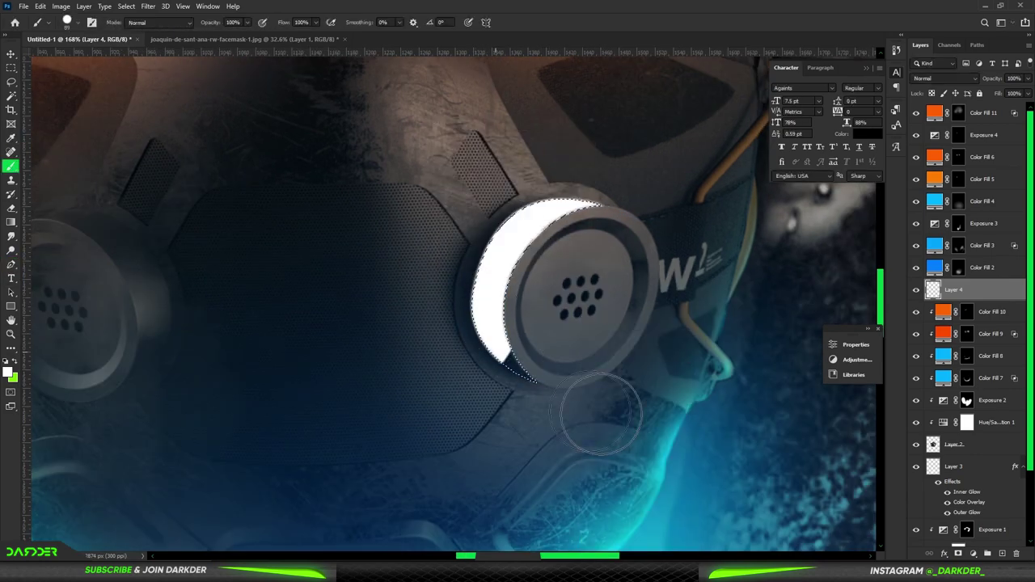
{"action": "left_click_drag", "start_coordinate": [493, 364], "coordinate": [518, 298]}
Step: Trace the left filter cup's rim with a path and paint its crescent white
{"action": "scroll", "coordinate": [518, 295], "scroll_direction": "left", "scroll_amount": 5}
{"action": "scroll", "coordinate": [323, 259], "scroll_direction": "down", "scroll_amount": 1, "text": "alt"}
{"action": "left_click", "coordinate": [12, 265]}
{"action": "left_click", "coordinate": [331, 345]}
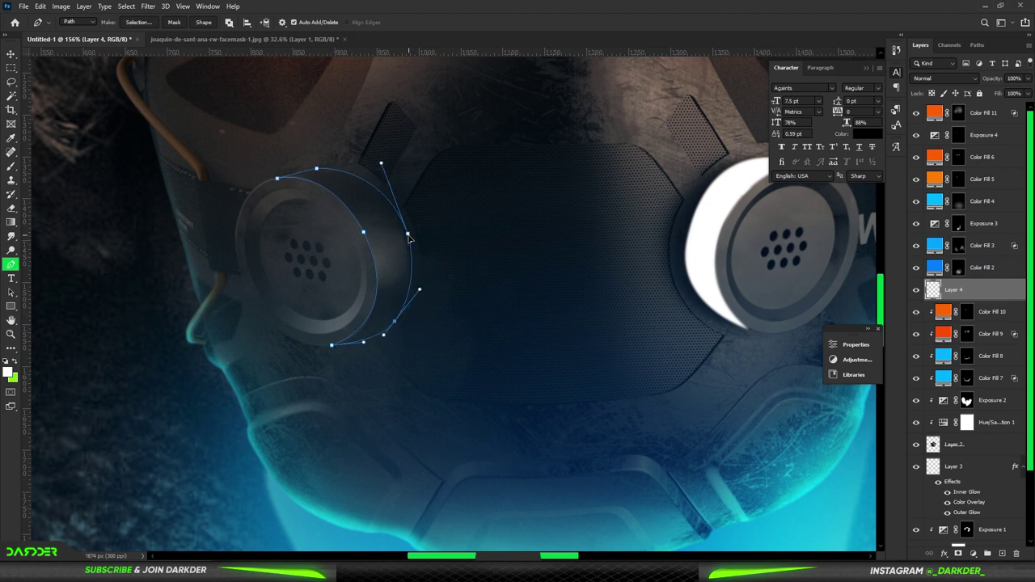
{"action": "left_click", "coordinate": [331, 345]}
{"action": "right_click", "coordinate": [332, 226]}
{"action": "left_click", "coordinate": [369, 253]}
{"action": "key", "text": "Return"}
{"action": "key", "text": "b"}
{"action": "left_click_drag", "start_coordinate": [300, 173], "coordinate": [388, 323]}
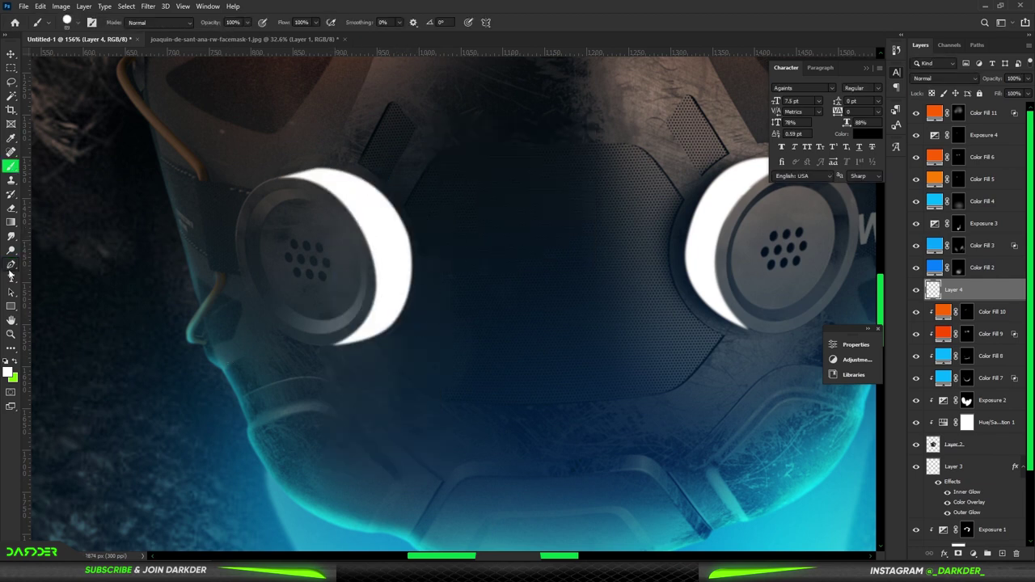
Step: Smudge the crescent edges soft and add an Inner Shadow layer style
{"action": "key", "text": "r"}
{"action": "scroll", "coordinate": [380, 261], "scroll_direction": "down", "scroll_amount": 3}
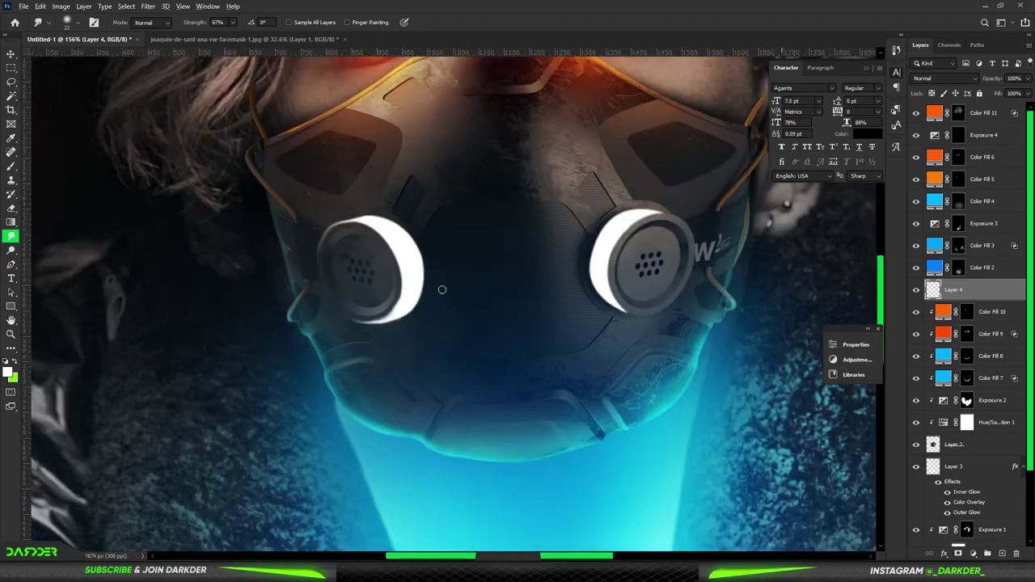
{"action": "scroll", "coordinate": [509, 230], "scroll_direction": "up", "scroll_amount": 3}
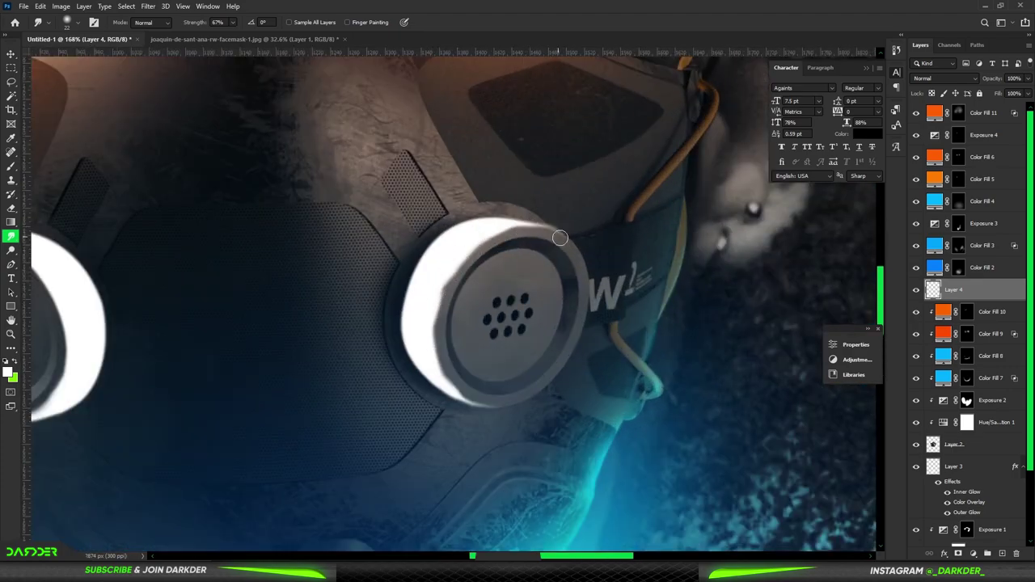
{"action": "scroll", "coordinate": [447, 243], "scroll_direction": "up", "scroll_amount": 1}
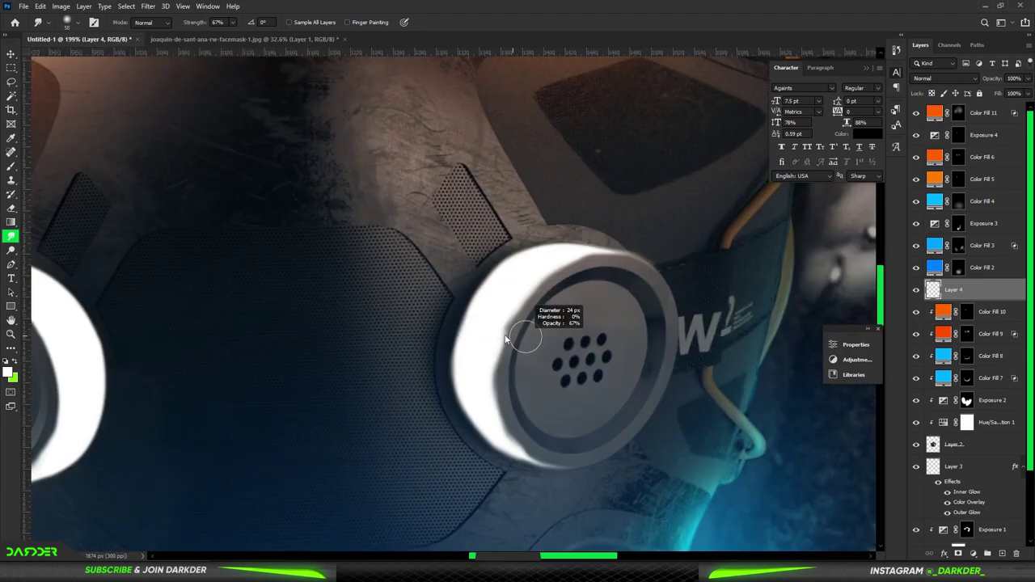
{"action": "left_click_drag", "start_coordinate": [511, 326], "coordinate": [499, 421]}
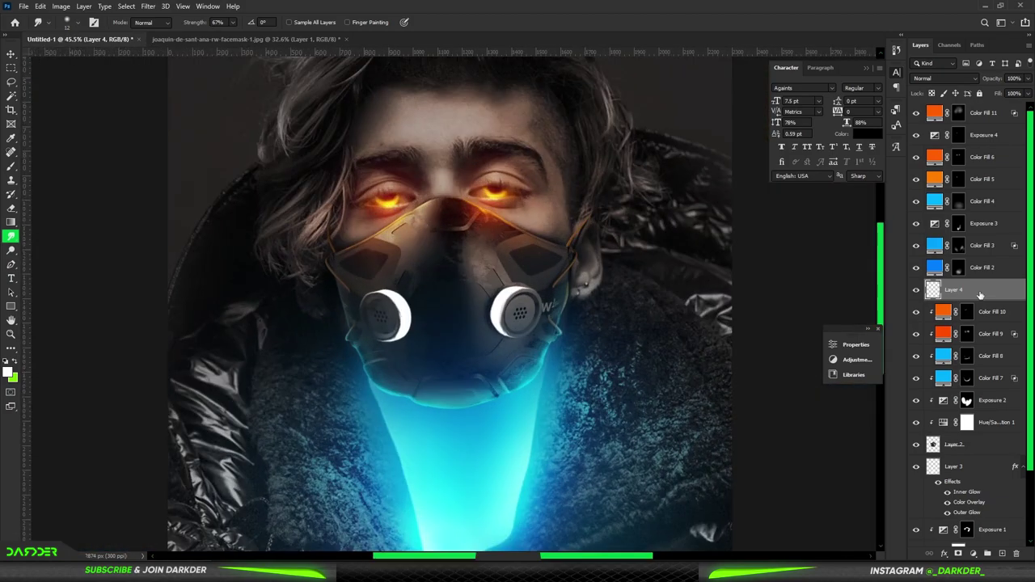
{"action": "double_click", "coordinate": [980, 292]}
{"action": "left_click", "coordinate": [643, 346]}
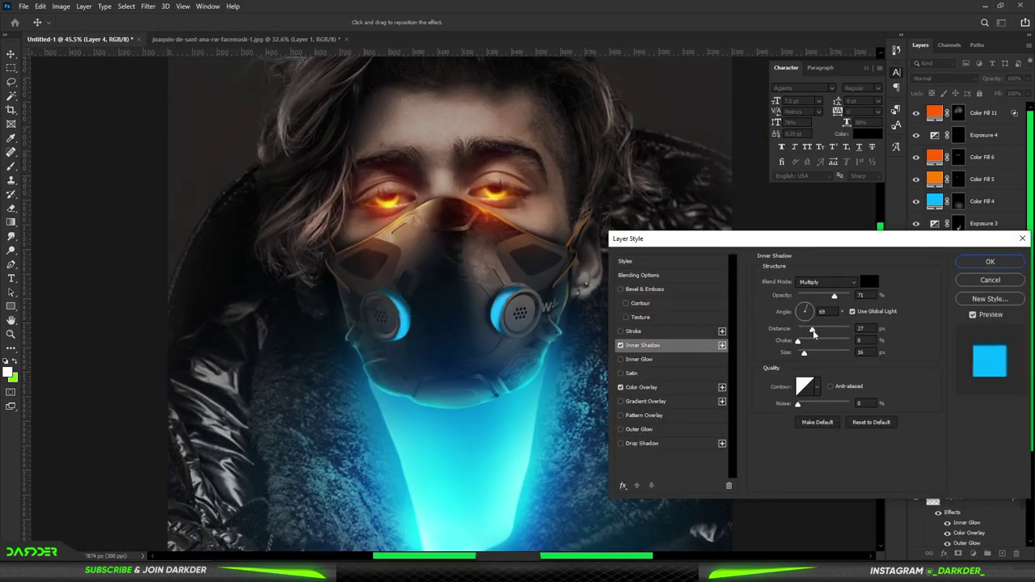
Step: Add a light cyan Inner Glow to the crescent layer's style
{"action": "left_click", "coordinate": [639, 359]}
{"action": "left_click", "coordinate": [784, 318]}
{"action": "left_click", "coordinate": [981, 167]}
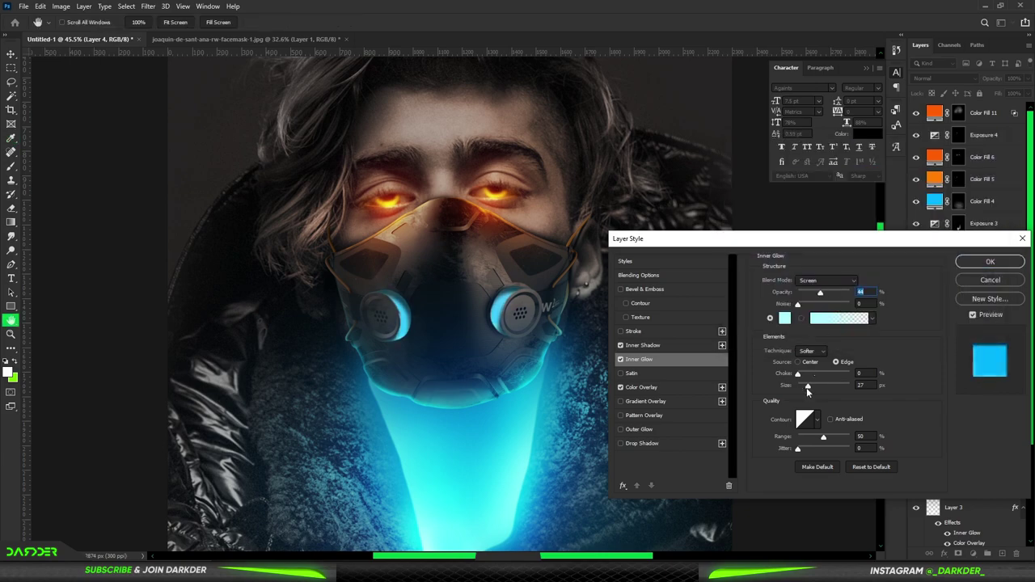
{"action": "left_click", "coordinate": [639, 430]}
{"action": "left_click", "coordinate": [990, 261]}
Step: Add a Linear Dodge (Add) Solid Color fill coloured #00a8ff
{"action": "left_click", "coordinate": [972, 554]}
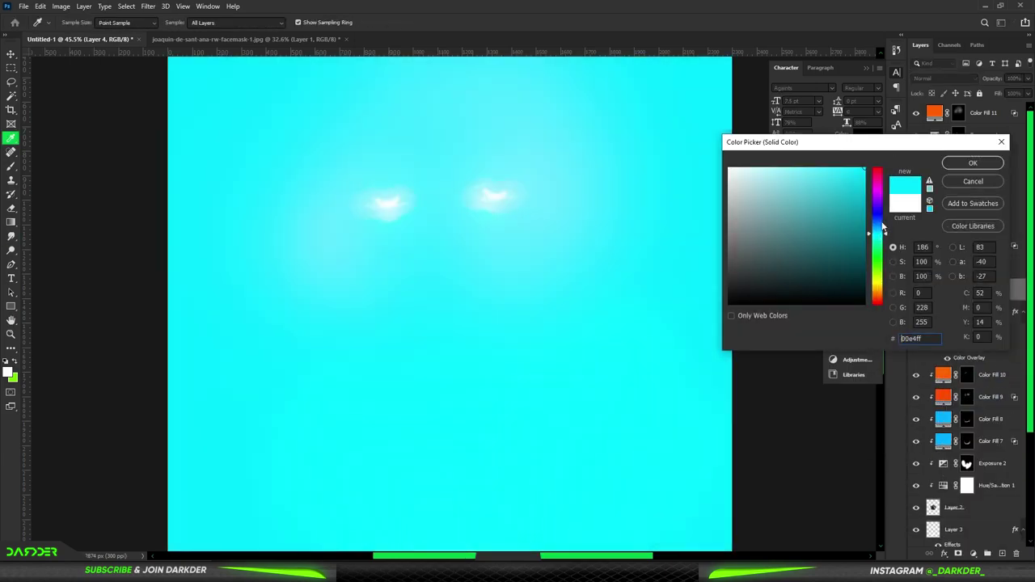
{"action": "left_click", "coordinate": [901, 153]}
{"action": "left_click", "coordinate": [945, 78]}
{"action": "left_click", "coordinate": [935, 184]}
{"action": "key", "text": "b"}
{"action": "scroll", "coordinate": [405, 283], "scroll_direction": "up", "scroll_amount": 3, "text": "alt"}
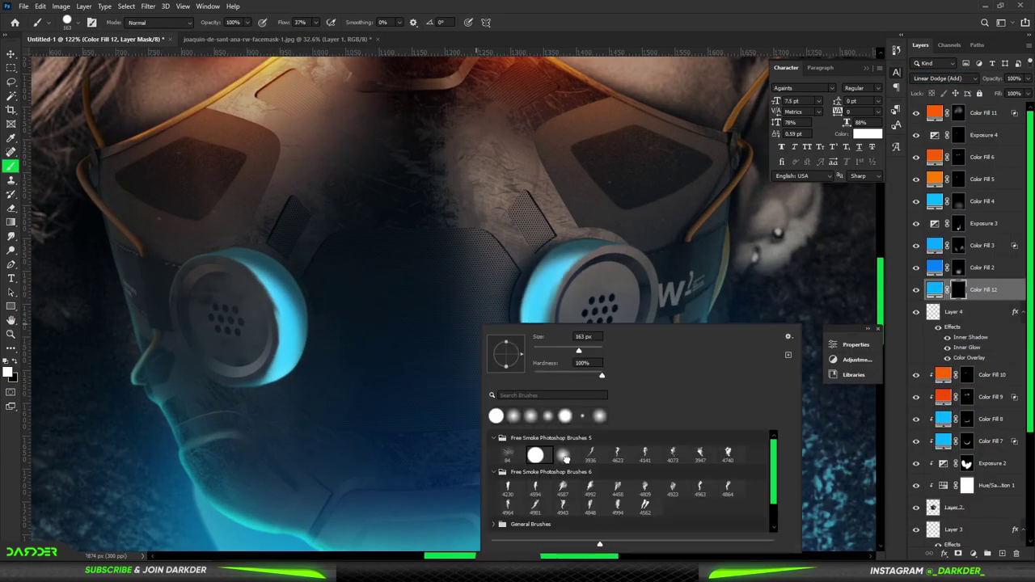
{"action": "scroll", "coordinate": [220, 97], "scroll_direction": "down", "scroll_amount": 5}
{"action": "scroll", "coordinate": [453, 307], "scroll_direction": "up", "scroll_amount": 3}
{"action": "double_click", "coordinate": [935, 290]}
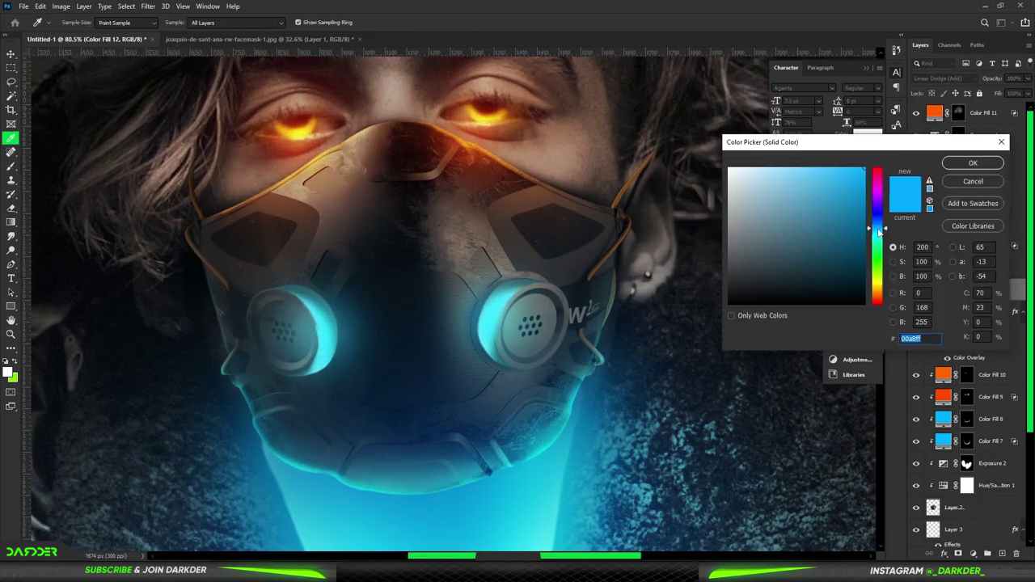
{"action": "left_click", "coordinate": [922, 174]}
Step: Brighten the cup rings with a masked Exposure layer, then add an empty layer
{"action": "left_click", "coordinate": [973, 554]}
{"action": "left_click", "coordinate": [995, 421]}
{"action": "left_click_drag", "start_coordinate": [711, 384], "coordinate": [760, 384]}
{"action": "key", "text": "ctrl+i"}
{"action": "scroll", "coordinate": [212, 365], "scroll_direction": "up", "scroll_amount": 2}
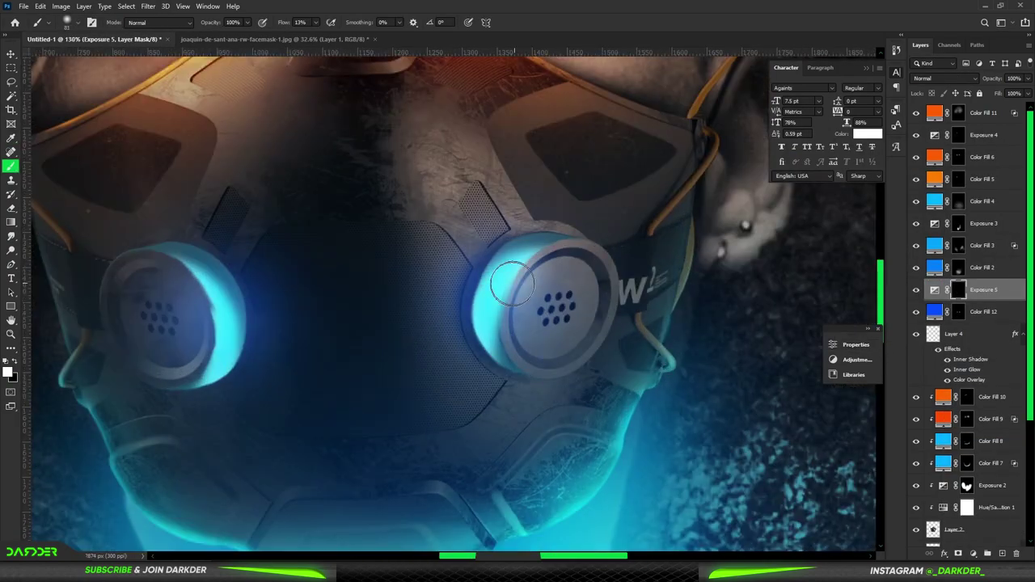
{"action": "left_click_drag", "start_coordinate": [212, 366], "coordinate": [120, 258]}
{"action": "scroll", "coordinate": [471, 239], "scroll_direction": "down", "scroll_amount": 1}
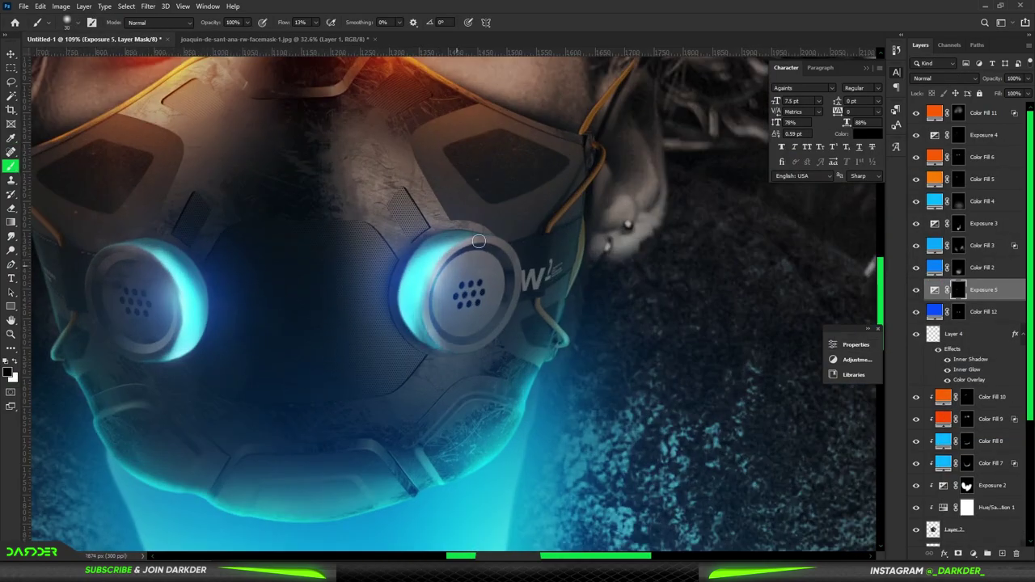
{"action": "scroll", "coordinate": [479, 241], "scroll_direction": "down", "scroll_amount": 3}
{"action": "key", "text": "ctrl+shift+alt+n"}
{"action": "scroll", "coordinate": [526, 202], "scroll_direction": "up", "scroll_amount": 2}
Step: Paint a straight white line down the forehead with Bevel and Emboss and Divide blending
{"action": "scroll", "coordinate": [563, 173], "scroll_direction": "up", "scroll_amount": 2}
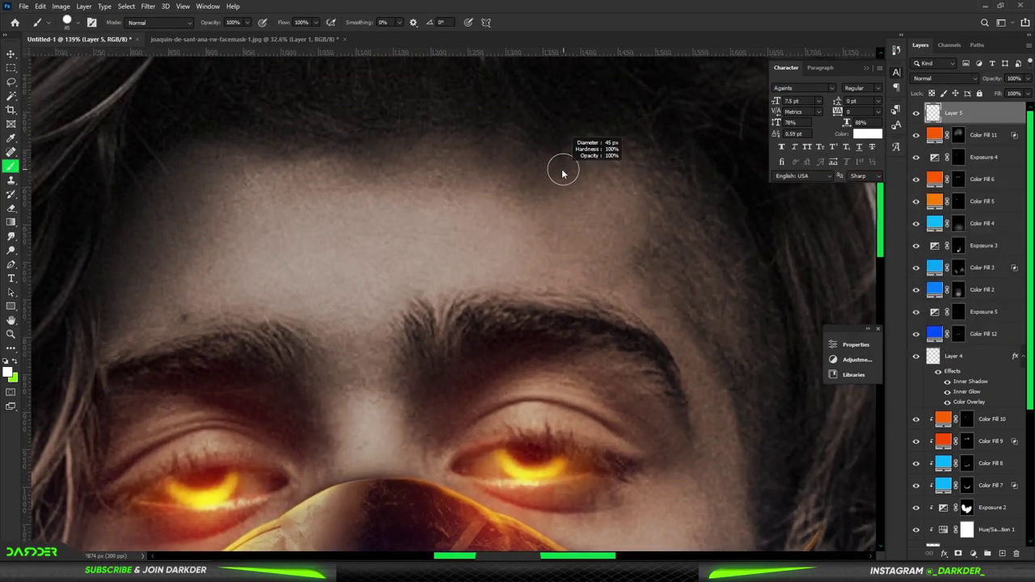
{"action": "left_click", "coordinate": [547, 304], "text": "shift"}
{"action": "left_click", "coordinate": [549, 384], "text": "shift"}
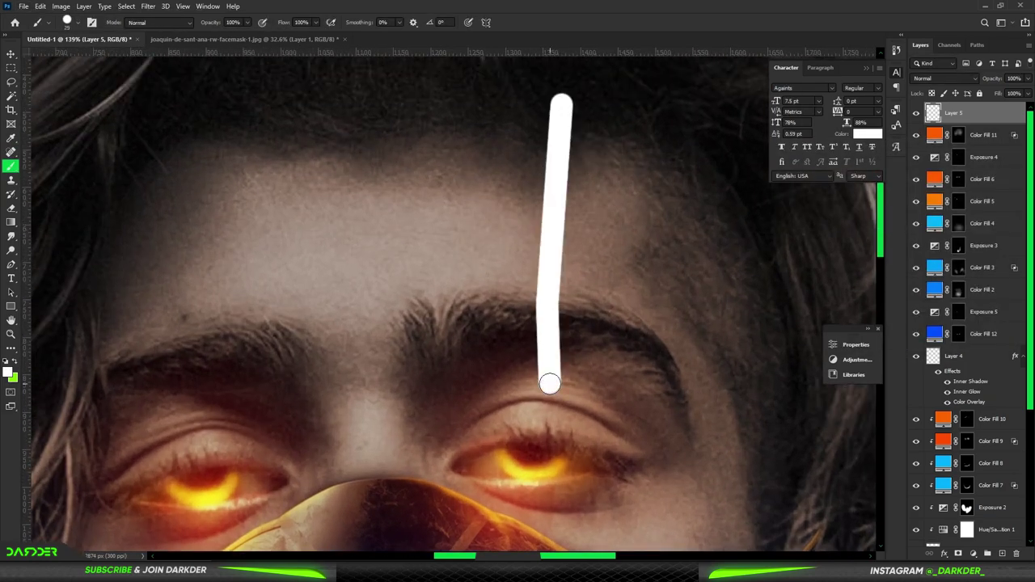
{"action": "double_click", "coordinate": [981, 117]}
{"action": "left_click", "coordinate": [635, 289]}
{"action": "left_click", "coordinate": [978, 265]}
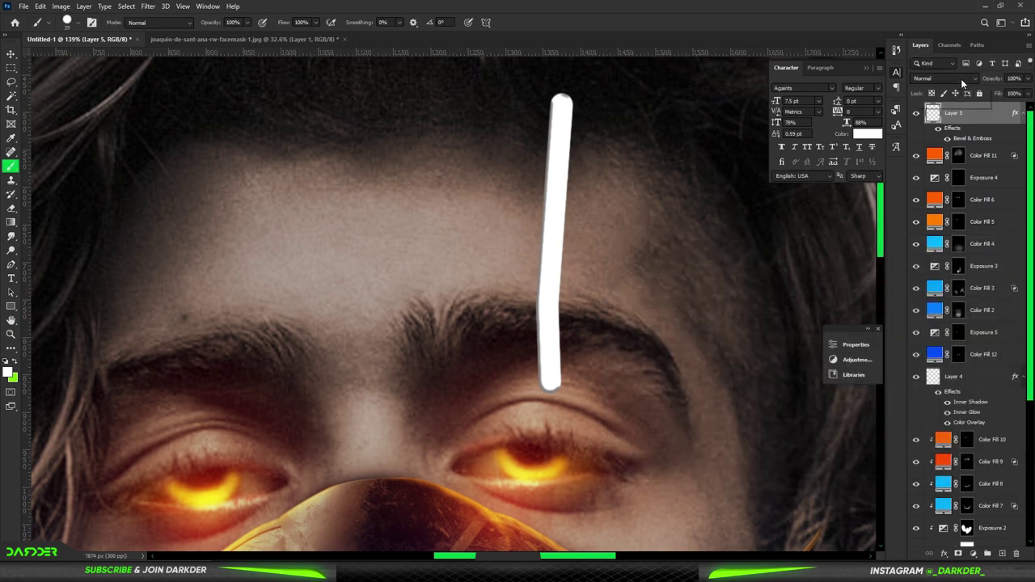
{"action": "left_click", "coordinate": [961, 79]}
{"action": "left_click", "coordinate": [938, 299]}
Step: Erase the light vertical stroke above the eyebrow
{"action": "key", "text": "e"}
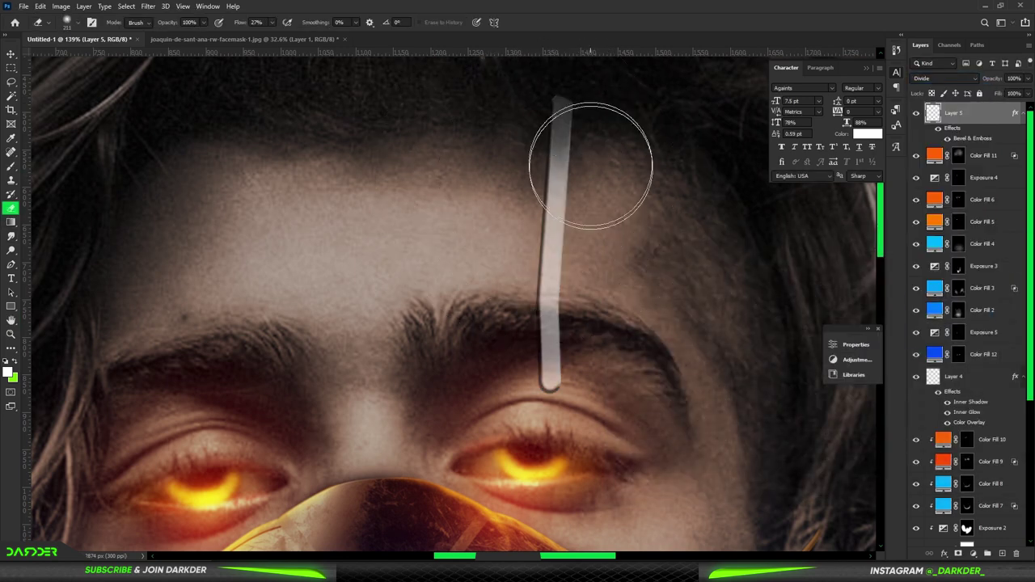
{"action": "scroll", "coordinate": [584, 235], "scroll_direction": "down", "scroll_amount": 2}
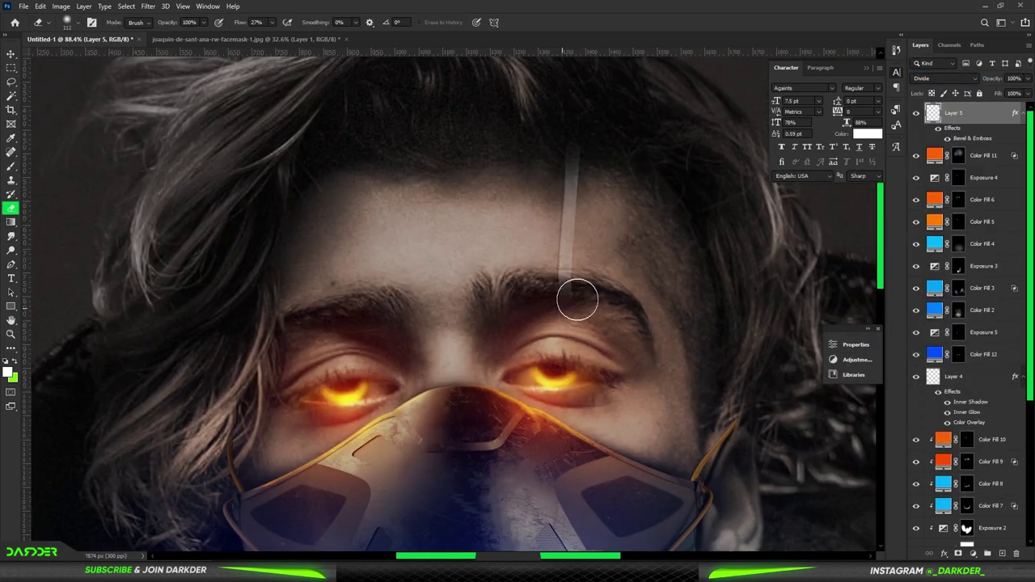
{"action": "scroll", "coordinate": [576, 300], "scroll_direction": "down", "scroll_amount": 2}
{"action": "scroll", "coordinate": [550, 275], "scroll_direction": "down", "scroll_amount": 2}
{"action": "scroll", "coordinate": [501, 242], "scroll_direction": "up", "scroll_amount": 3}
{"action": "scroll", "coordinate": [467, 224], "scroll_direction": "up", "scroll_amount": 1}
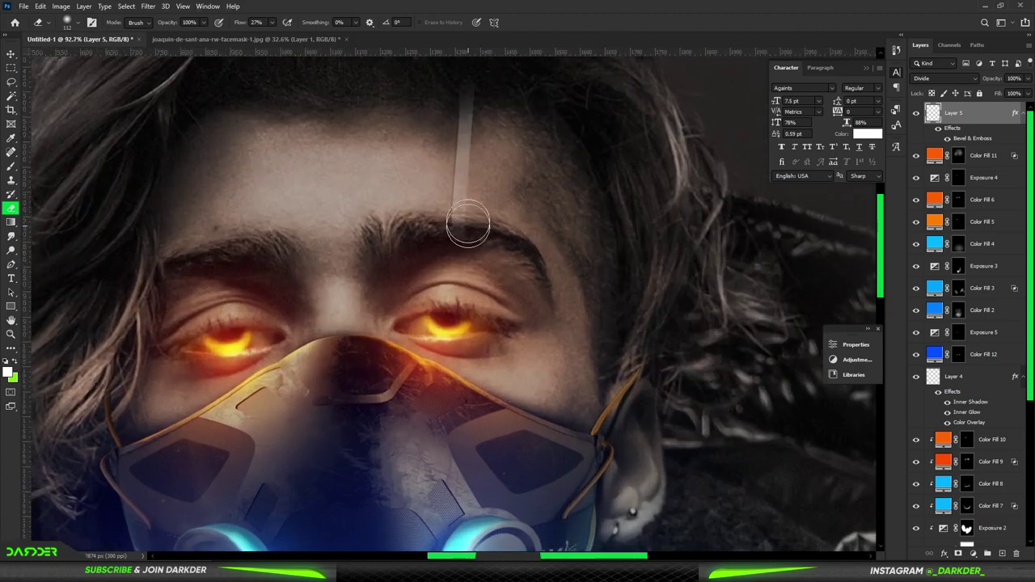
{"action": "left_click_drag", "start_coordinate": [467, 224], "coordinate": [465, 89]}
Step: Draw a straight diagonal circuit line from the right eye down the cheek, softening its top
{"action": "key", "text": "b"}
{"action": "scroll", "coordinate": [452, 366], "scroll_direction": "up", "scroll_amount": 3}
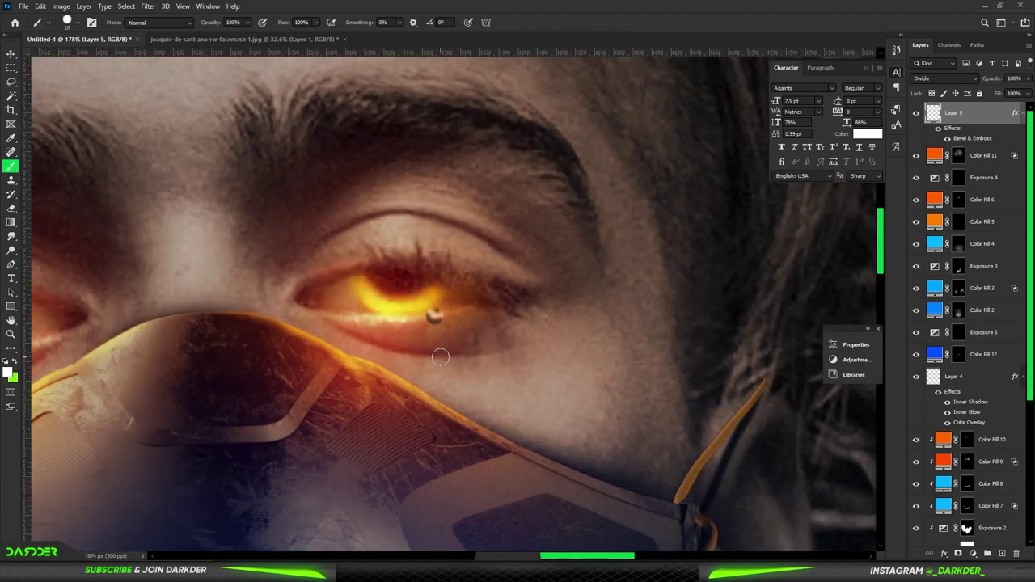
{"action": "left_click", "coordinate": [563, 415], "text": "shift"}
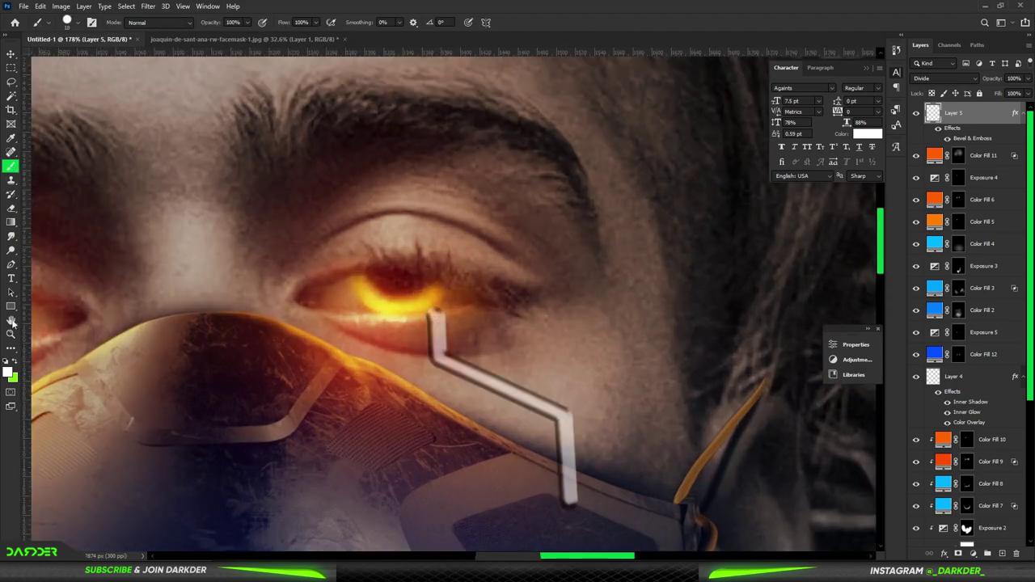
{"action": "left_click", "coordinate": [12, 209]}
{"action": "left_click_drag", "start_coordinate": [435, 312], "coordinate": [443, 323]}
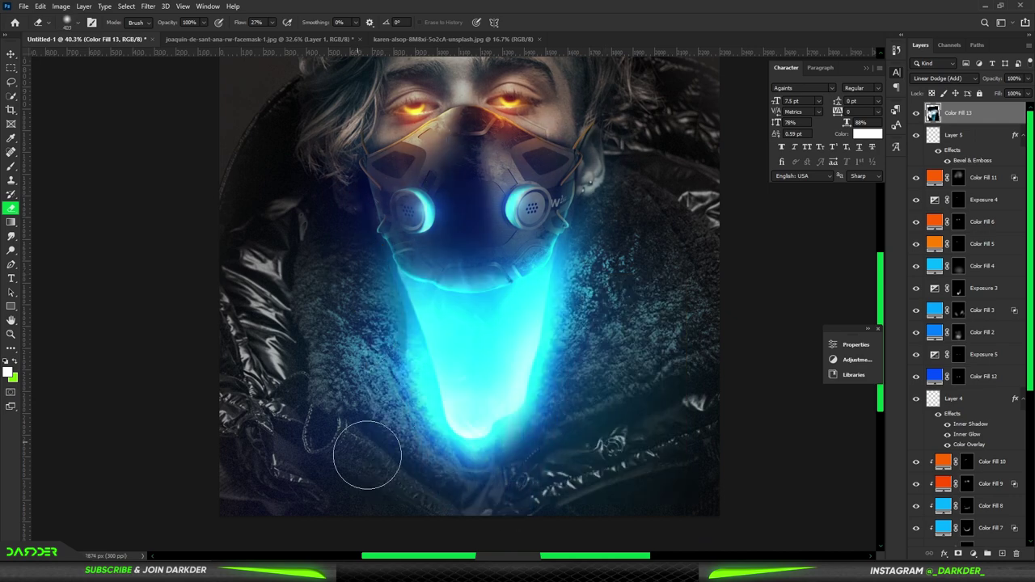
Step: Lower Lightness to -43, then place the candle smoke photo over the left eye in Linear Dodge (Add)
{"action": "left_click_drag", "start_coordinate": [720, 459], "coordinate": [713, 459]}
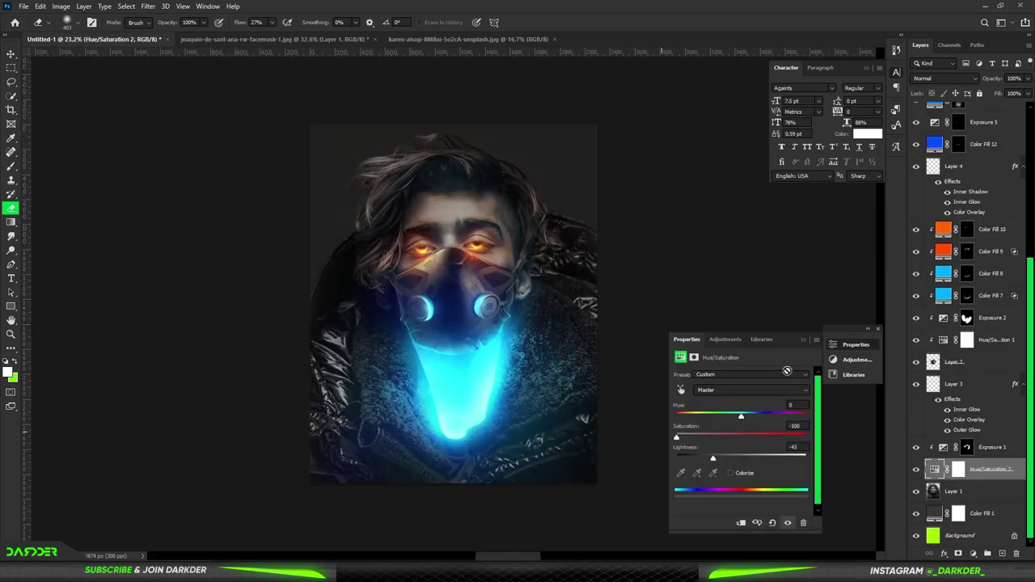
{"action": "left_click", "coordinate": [805, 339]}
{"action": "mouse_move", "coordinate": [90, 32]}
{"action": "left_mouse_down"}
{"action": "mouse_move", "coordinate": [425, 193]}
{"action": "mouse_move", "coordinate": [420, 247]}
{"action": "left_mouse_up"}
{"action": "left_click", "coordinate": [942, 78]}
{"action": "left_click", "coordinate": [938, 164]}
Step: Erase the excess smoke from the mask, the pale strip and the forehead
{"action": "key", "text": "e"}
{"action": "scroll", "coordinate": [412, 273], "scroll_direction": "up", "scroll_amount": 3}
{"action": "left_click_drag", "start_coordinate": [241, 27], "coordinate": [269, 27]}
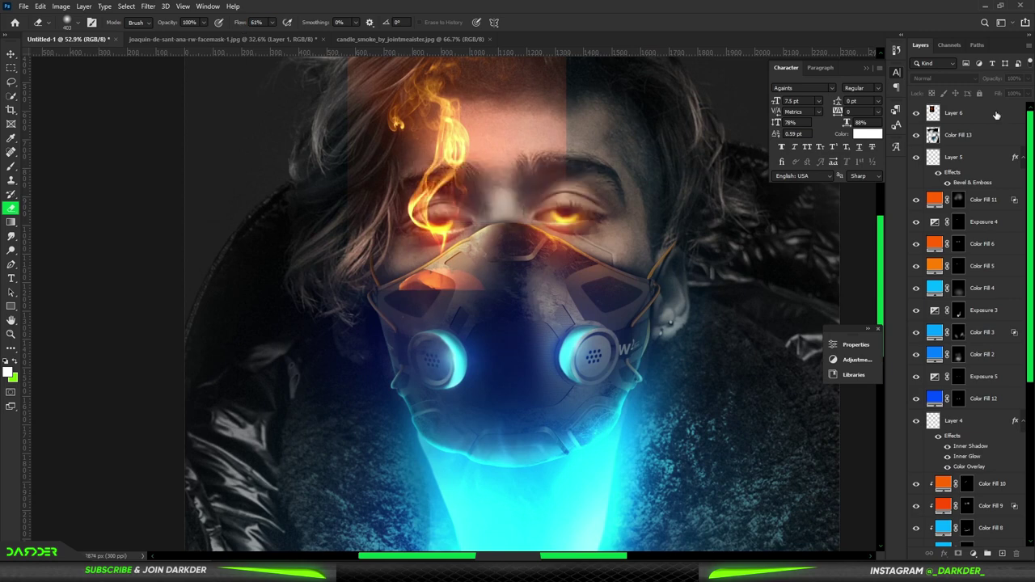
{"action": "left_click_drag", "start_coordinate": [437, 279], "coordinate": [501, 259]}
{"action": "left_click_drag", "start_coordinate": [550, 234], "coordinate": [534, 89]}
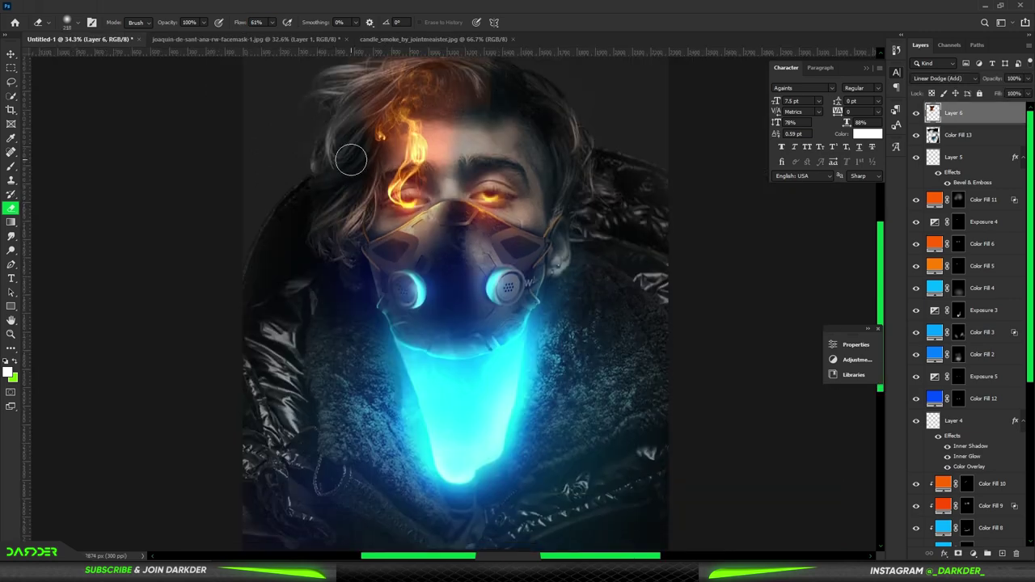
{"action": "scroll", "coordinate": [346, 157], "scroll_direction": "down", "scroll_amount": 2}
{"action": "right_click", "coordinate": [463, 235], "text": "alt"}
{"action": "mouse_move", "coordinate": [463, 234]}
{"action": "left_mouse_down"}
{"action": "mouse_move", "coordinate": [393, 173]}
{"action": "mouse_move", "coordinate": [428, 231]}
{"action": "left_mouse_up"}
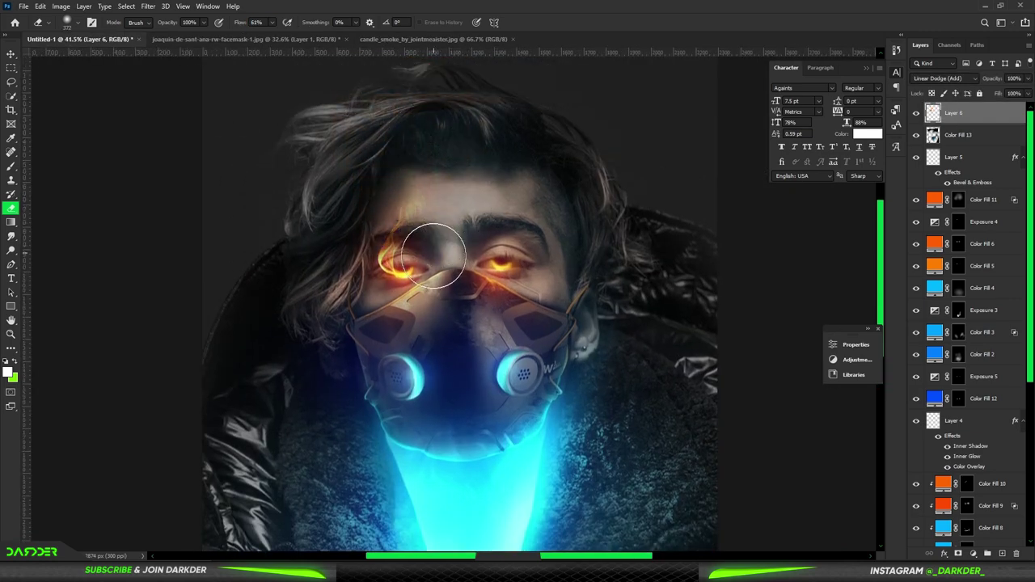
{"action": "scroll", "coordinate": [393, 214], "scroll_direction": "down", "scroll_amount": 2}
Step: Smudge the remaining smoke into a thin wisp curling up from the eye
{"action": "key", "text": "r"}
{"action": "scroll", "coordinate": [441, 209], "scroll_direction": "up", "scroll_amount": 3}
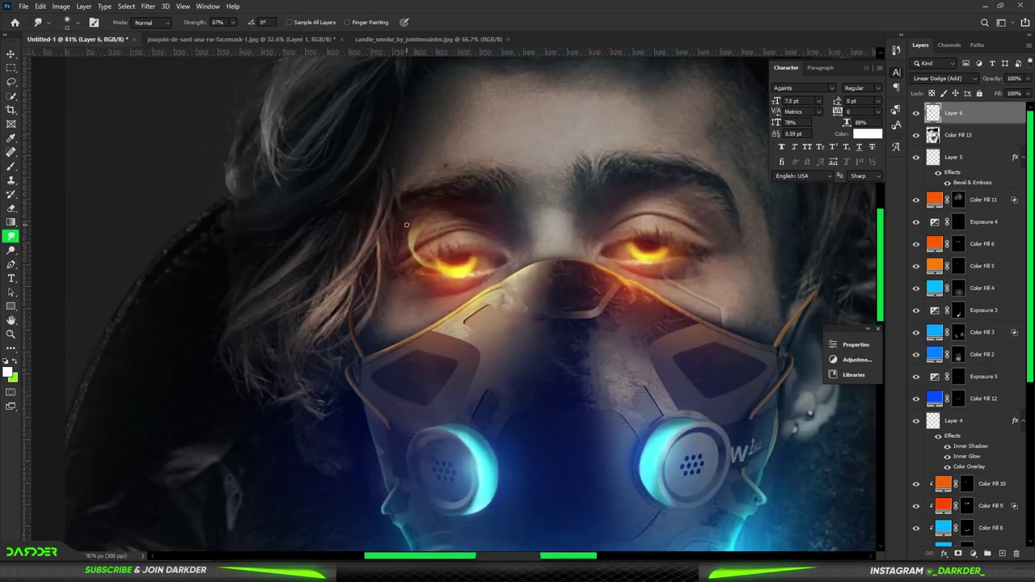
{"action": "scroll", "coordinate": [441, 209], "scroll_direction": "up", "scroll_amount": 3}
{"action": "scroll", "coordinate": [381, 105], "scroll_direction": "down", "scroll_amount": 2}
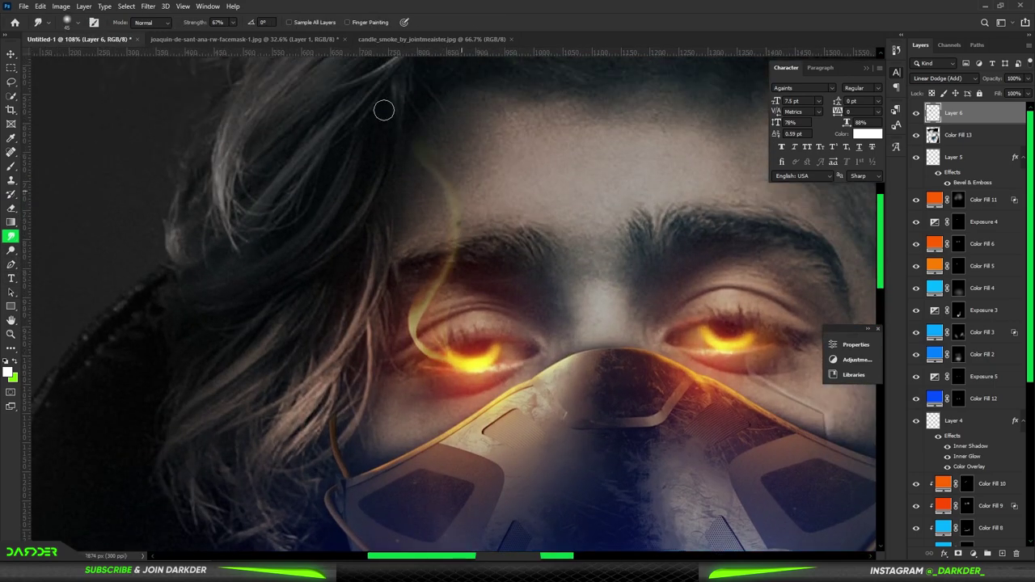
{"action": "scroll", "coordinate": [531, 308], "scroll_direction": "down", "scroll_amount": 3}
Step: Add a bright blue Solid Color fill limited to the highlights with Blend If
{"action": "left_click", "coordinate": [875, 224]}
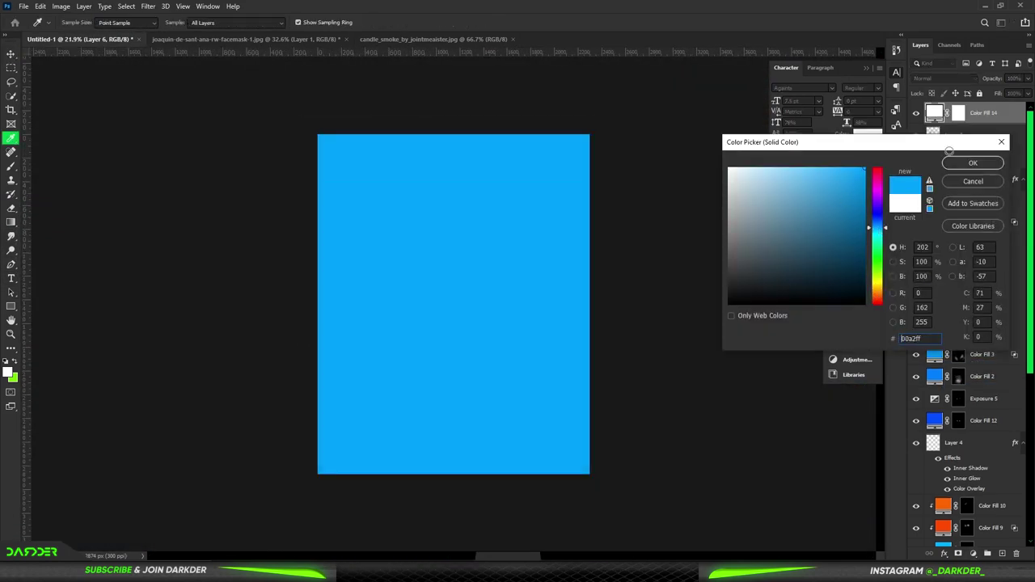
{"action": "left_click", "coordinate": [973, 164]}
{"action": "left_click", "coordinate": [942, 78]}
{"action": "left_click", "coordinate": [938, 185]}
{"action": "double_click", "coordinate": [1003, 119]}
{"action": "left_click_drag", "start_coordinate": [776, 446], "coordinate": [823, 448]}
{"action": "left_click", "coordinate": [989, 261]}
Step: Invert the blue fill's mask and paint white over the shiny jacket highlights
{"action": "left_click", "coordinate": [957, 114]}
{"action": "key", "text": "ctrl+i"}
{"action": "key", "text": "b"}
{"action": "key", "text": "x"}
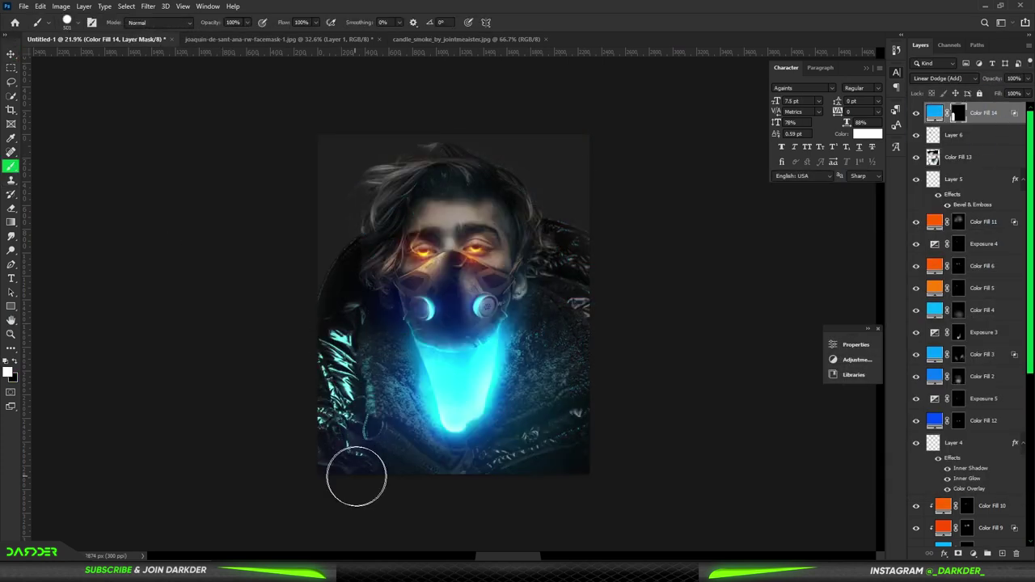
{"action": "right_click", "coordinate": [372, 333]}
{"action": "key", "text": "Return"}
{"action": "left_click_drag", "start_coordinate": [355, 348], "coordinate": [312, 422]}
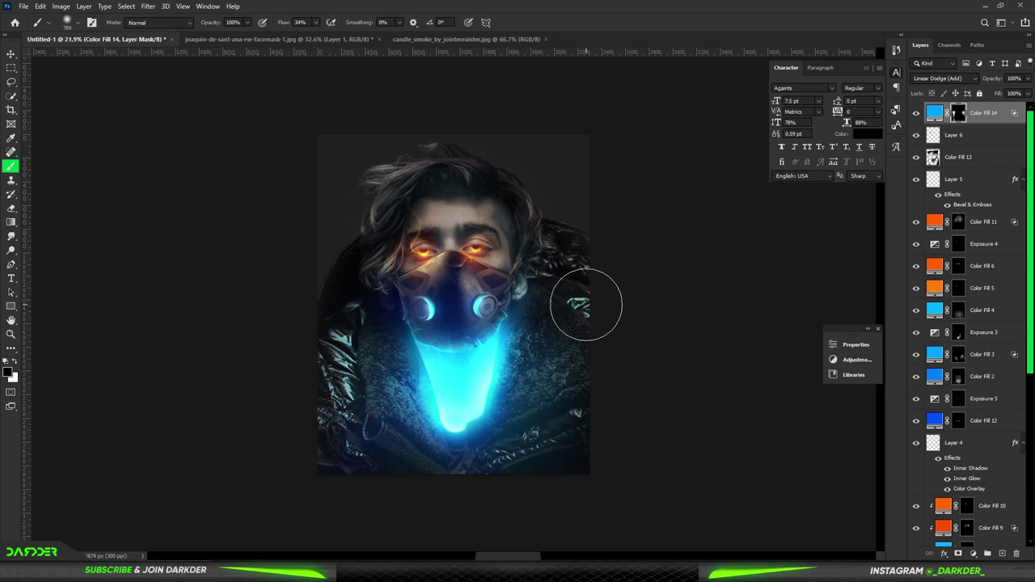
{"action": "key", "text": "x"}
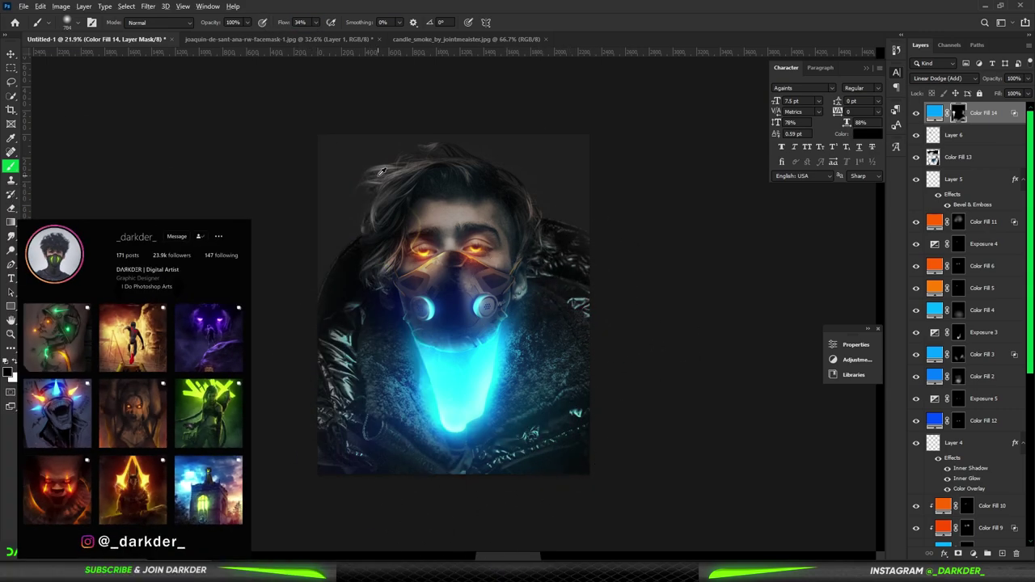
Step: Add another Solid Color fill layer and start setting its colour to orange
{"action": "left_click", "coordinate": [973, 554]}
{"action": "left_click", "coordinate": [995, 348]}
{"action": "left_click", "coordinate": [863, 170]}
Step: Set the fill to orange #ce6b01 in Color Dodge and invert its mask to hide it
{"action": "left_click", "coordinate": [879, 287]}
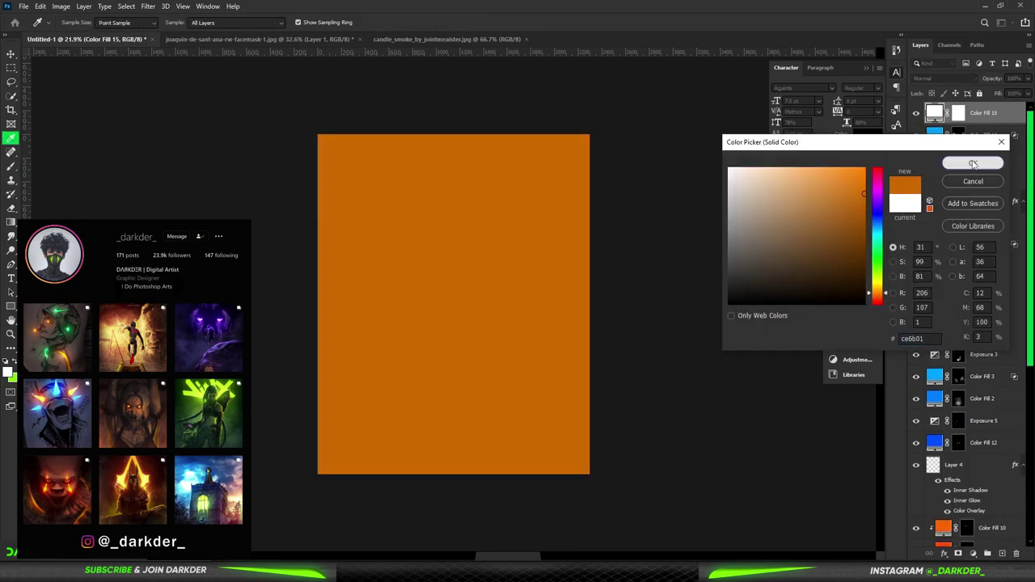
{"action": "left_click", "coordinate": [970, 178]}
{"action": "left_click", "coordinate": [942, 79]}
{"action": "left_click", "coordinate": [927, 176]}
{"action": "left_click", "coordinate": [958, 114]}
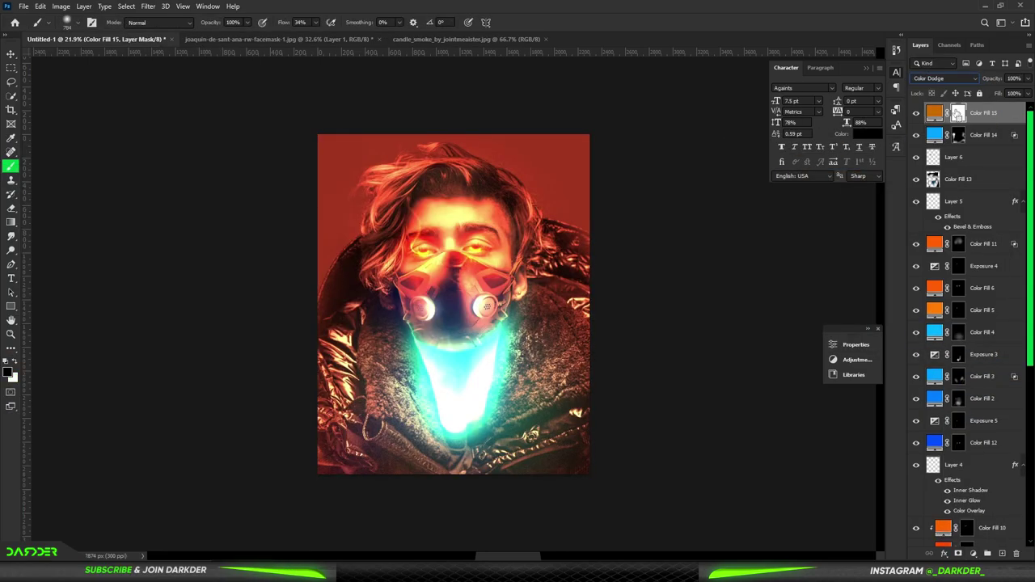
{"action": "key", "text": "ctrl+i"}
Step: Paint the orange glow along the hair strands around the head
{"action": "scroll", "coordinate": [386, 277], "scroll_direction": "up", "scroll_amount": 5}
{"action": "left_click_drag", "start_coordinate": [356, 291], "coordinate": [453, 178]}
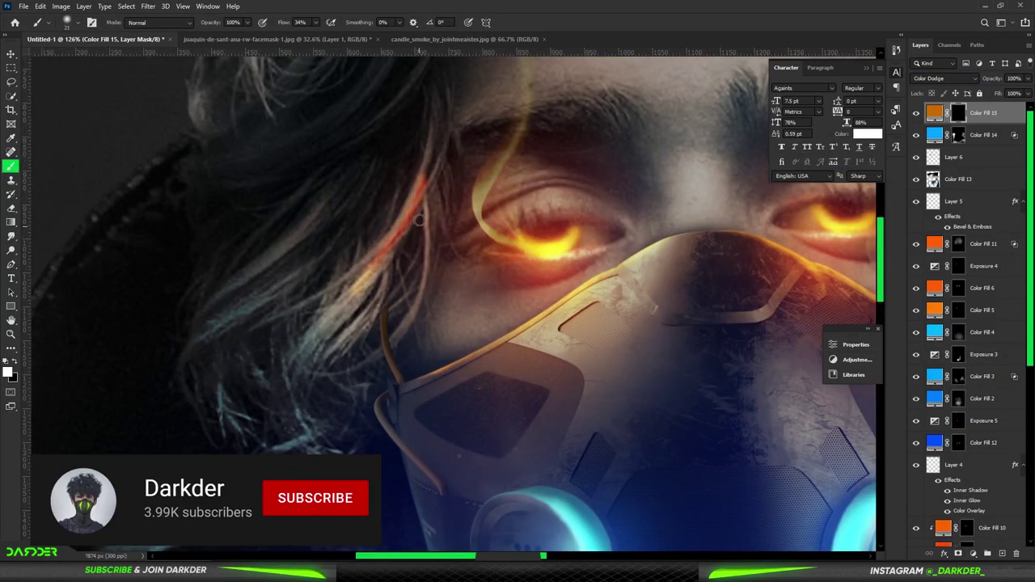
{"action": "left_click_drag", "start_coordinate": [404, 219], "coordinate": [210, 331]}
{"action": "left_click_drag", "start_coordinate": [429, 186], "coordinate": [374, 246]}
{"action": "scroll", "coordinate": [374, 247], "scroll_direction": "down", "scroll_amount": 5}
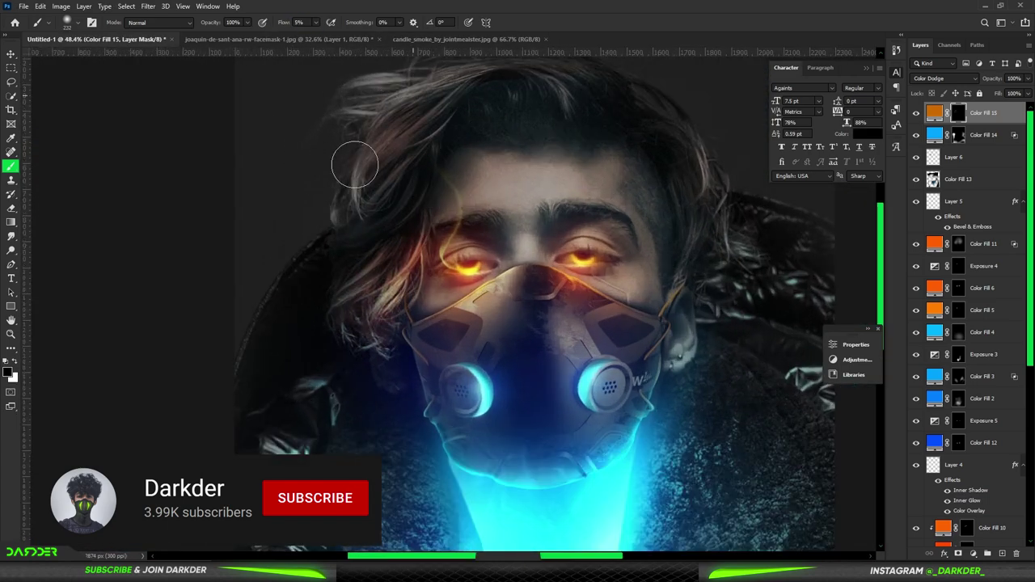
{"action": "scroll", "coordinate": [354, 165], "scroll_direction": "down", "scroll_amount": 2}
{"action": "scroll", "coordinate": [571, 221], "scroll_direction": "up", "scroll_amount": 3}
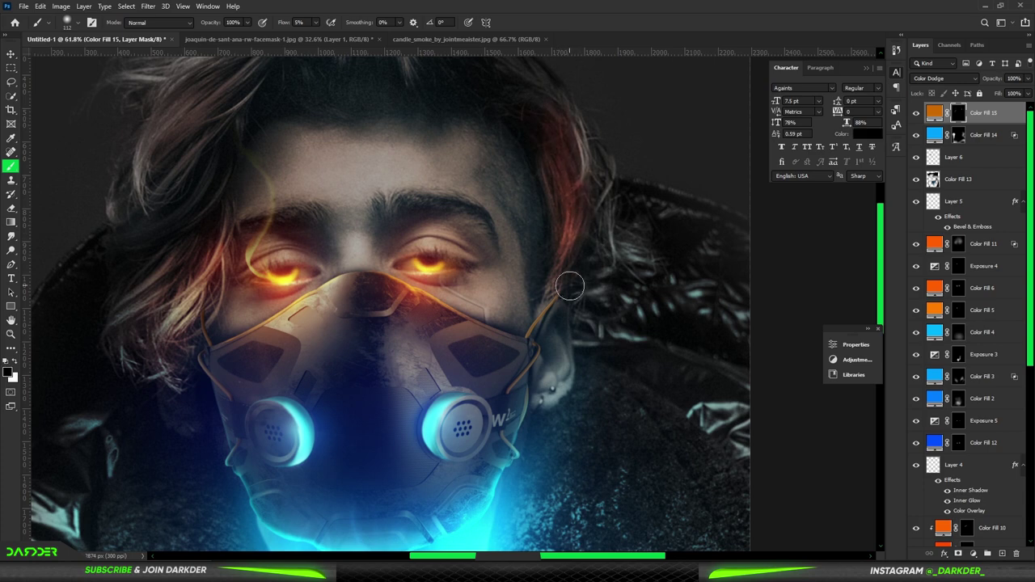
{"action": "scroll", "coordinate": [566, 303], "scroll_direction": "down", "scroll_amount": 3}
{"action": "scroll", "coordinate": [390, 175], "scroll_direction": "up", "scroll_amount": 2}
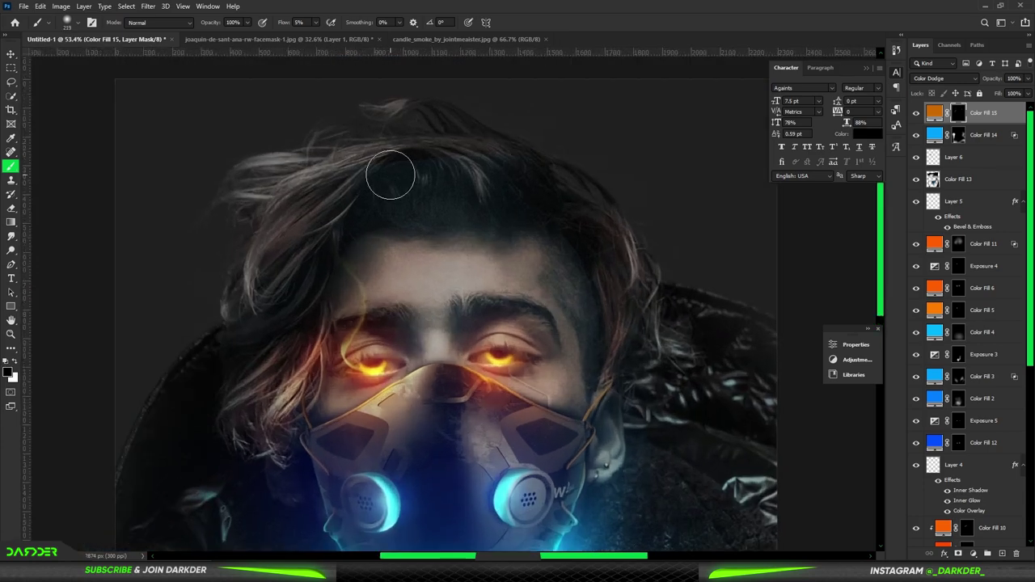
Step: Add orange to the left hair strands and tone down the glow on top
{"action": "left_click_drag", "start_coordinate": [340, 182], "coordinate": [259, 291]}
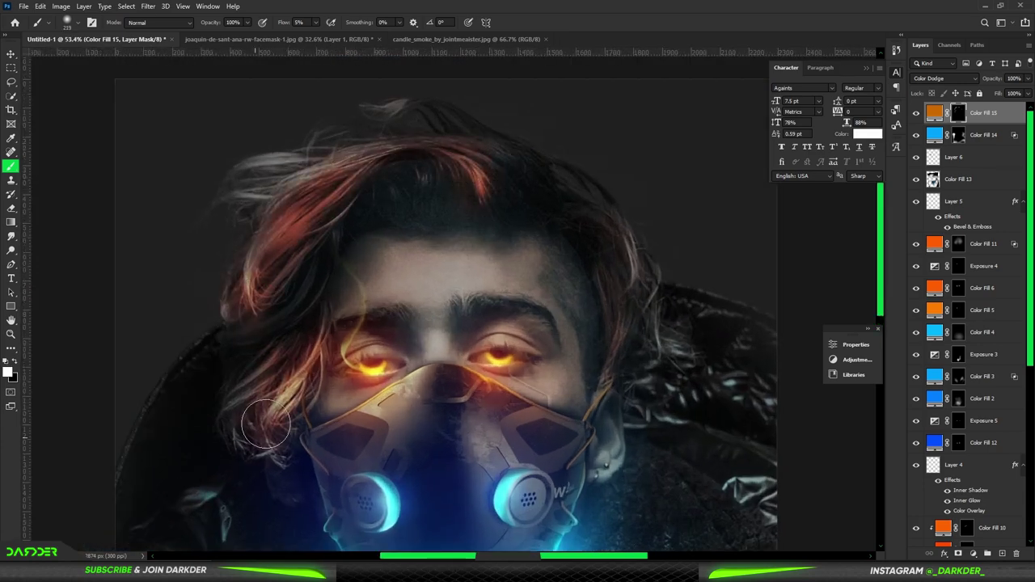
{"action": "scroll", "coordinate": [267, 405], "scroll_direction": "down", "scroll_amount": 3}
{"action": "scroll", "coordinate": [624, 219], "scroll_direction": "up", "scroll_amount": 3}
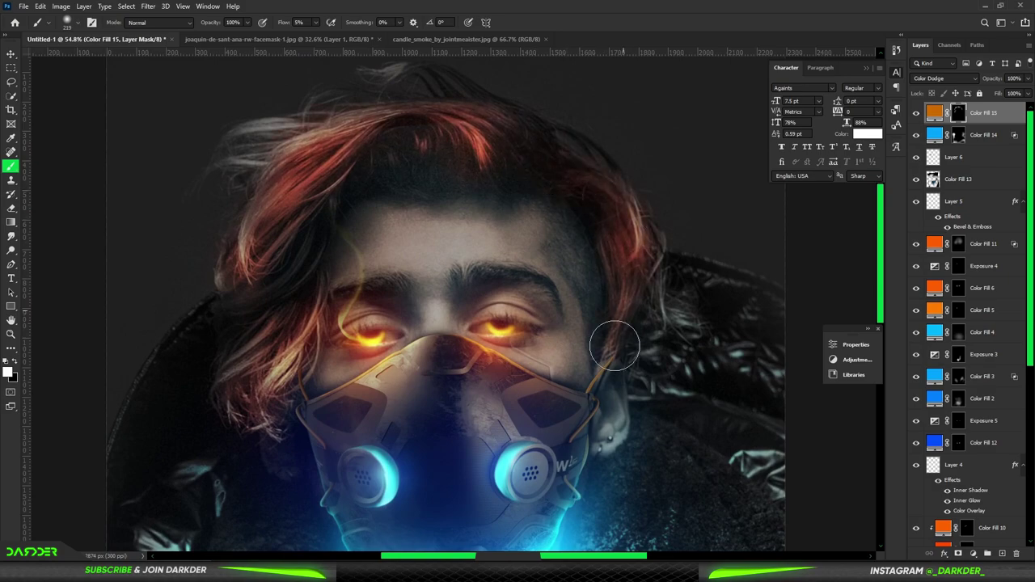
{"action": "left_click_drag", "start_coordinate": [491, 106], "coordinate": [220, 176]}
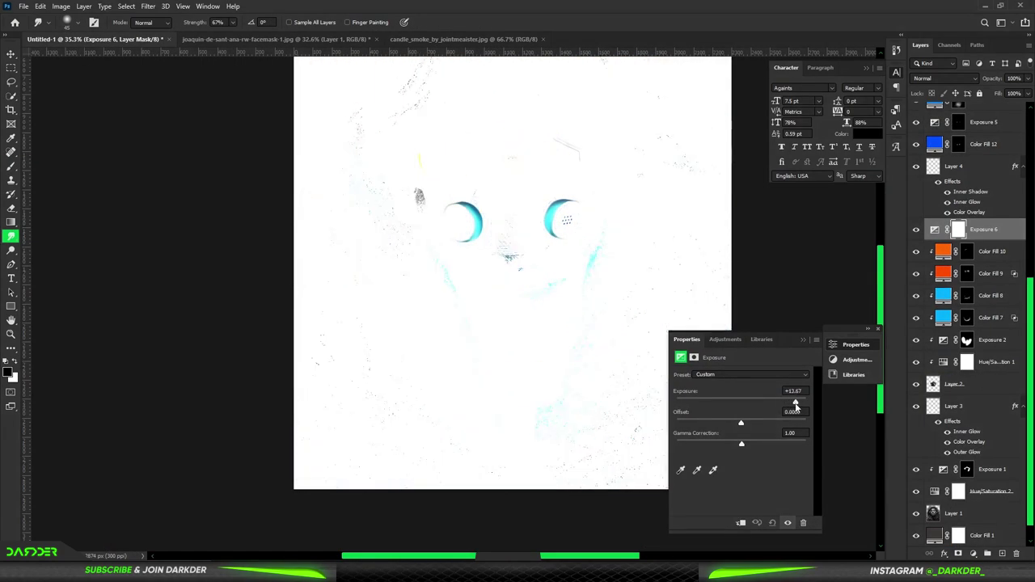
Step: Replace the overexposed Exposure 6 with a raised Exposure layer brushed in around the collar glow
{"action": "key", "text": "Delete"}
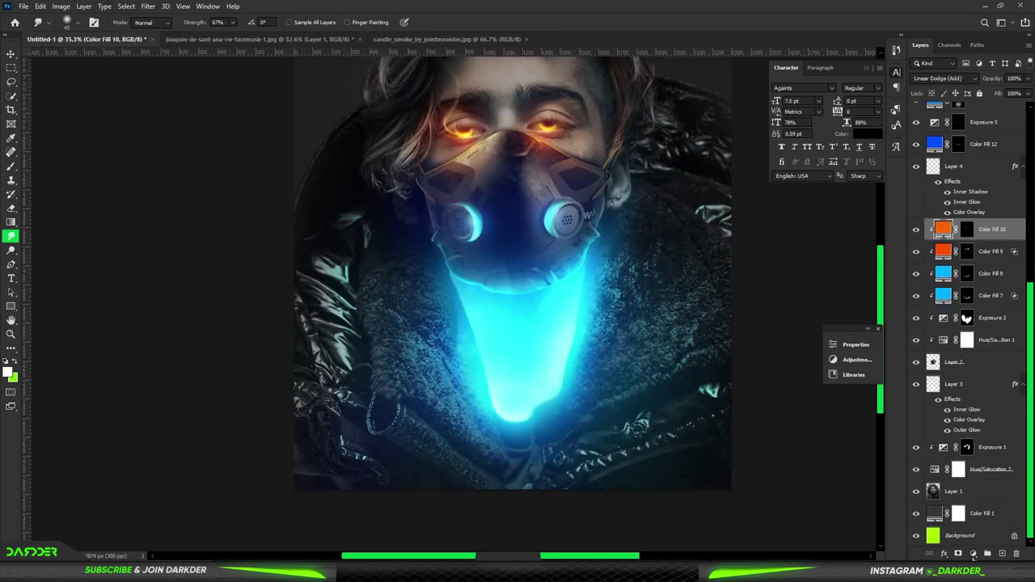
{"action": "left_click", "coordinate": [973, 557]}
{"action": "left_click", "coordinate": [857, 429]}
{"action": "left_click", "coordinate": [855, 344]}
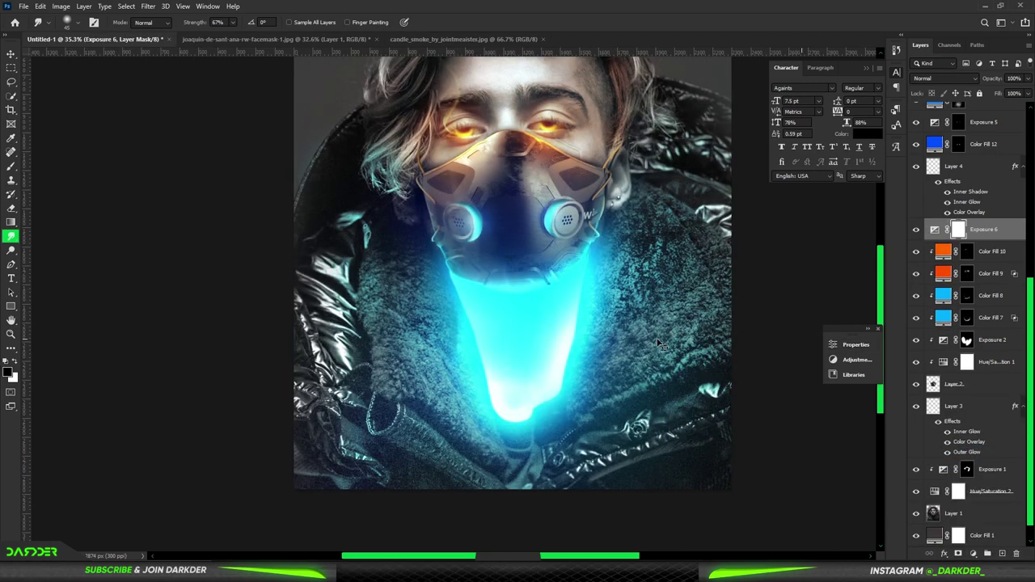
{"action": "key", "text": "ctrl+i"}
{"action": "key", "text": "b"}
{"action": "scroll", "coordinate": [590, 373], "scroll_direction": "up", "scroll_amount": 3}
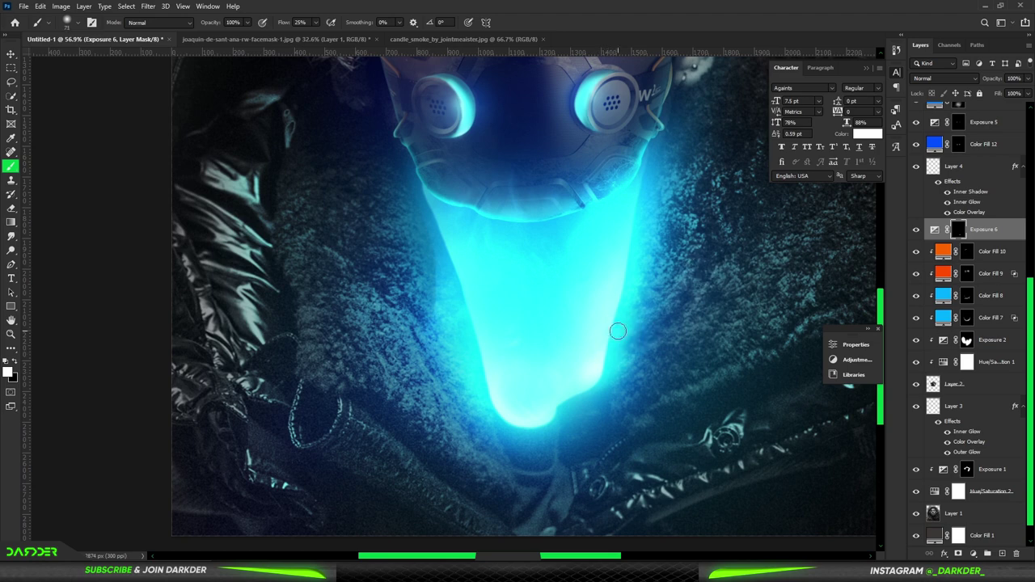
{"action": "scroll", "coordinate": [530, 465], "scroll_direction": "down", "scroll_amount": 3}
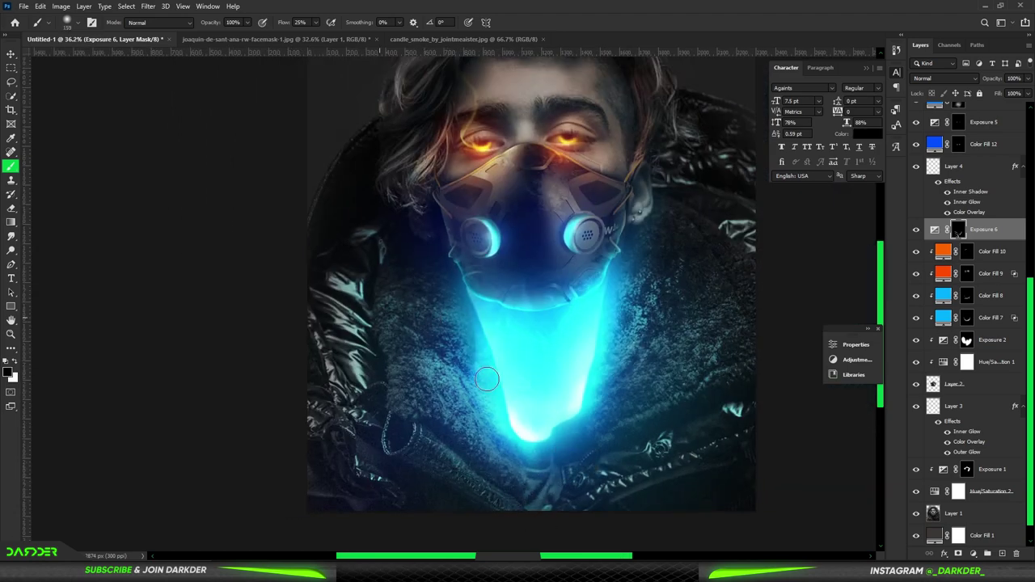
{"action": "scroll", "coordinate": [486, 379], "scroll_direction": "down", "scroll_amount": 3}
{"action": "scroll", "coordinate": [467, 211], "scroll_direction": "up", "scroll_amount": 1}
{"action": "scroll", "coordinate": [467, 210], "scroll_direction": "up", "scroll_amount": 1}
Step: Set the cyberpunk city layer to Screen and erase its hard edges
{"action": "key", "text": "v"}
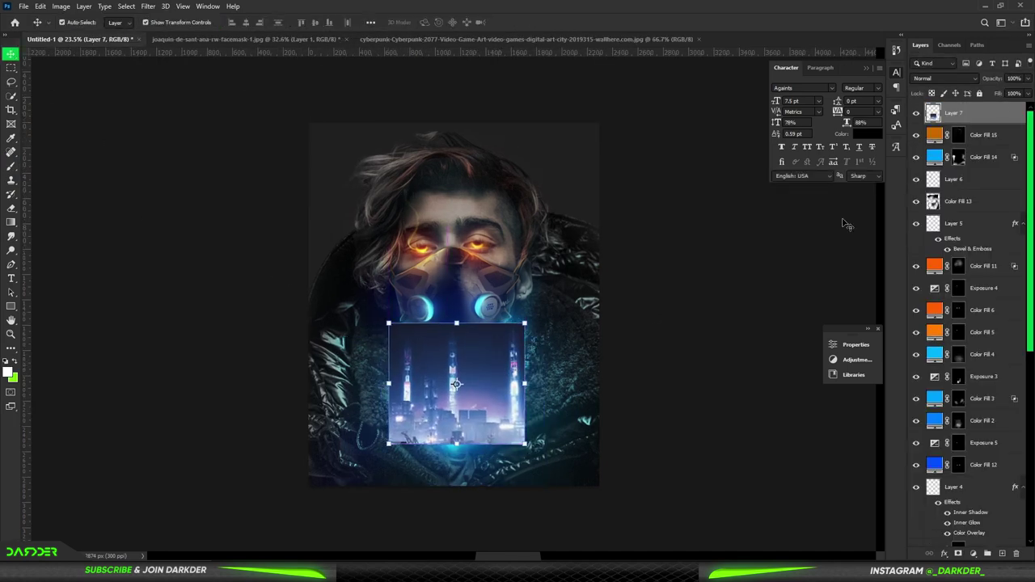
{"action": "left_click", "coordinate": [944, 78]}
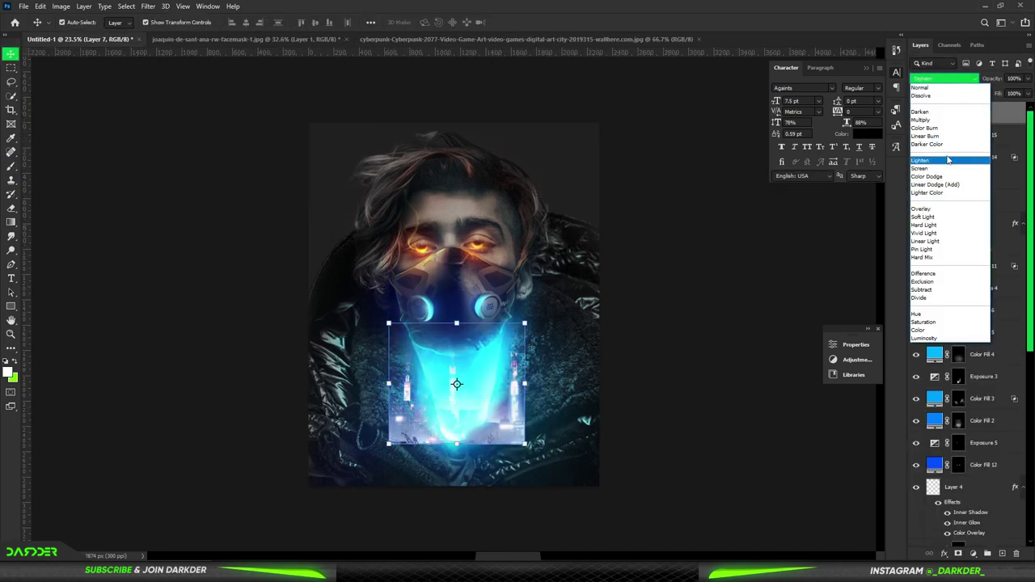
{"action": "left_click", "coordinate": [920, 168]}
{"action": "key", "text": "e"}
{"action": "mouse_move", "coordinate": [405, 441]}
{"action": "left_mouse_down"}
{"action": "mouse_move", "coordinate": [376, 380]}
{"action": "mouse_move", "coordinate": [398, 325]}
{"action": "mouse_move", "coordinate": [526, 396]}
{"action": "mouse_move", "coordinate": [474, 453]}
{"action": "left_mouse_up"}
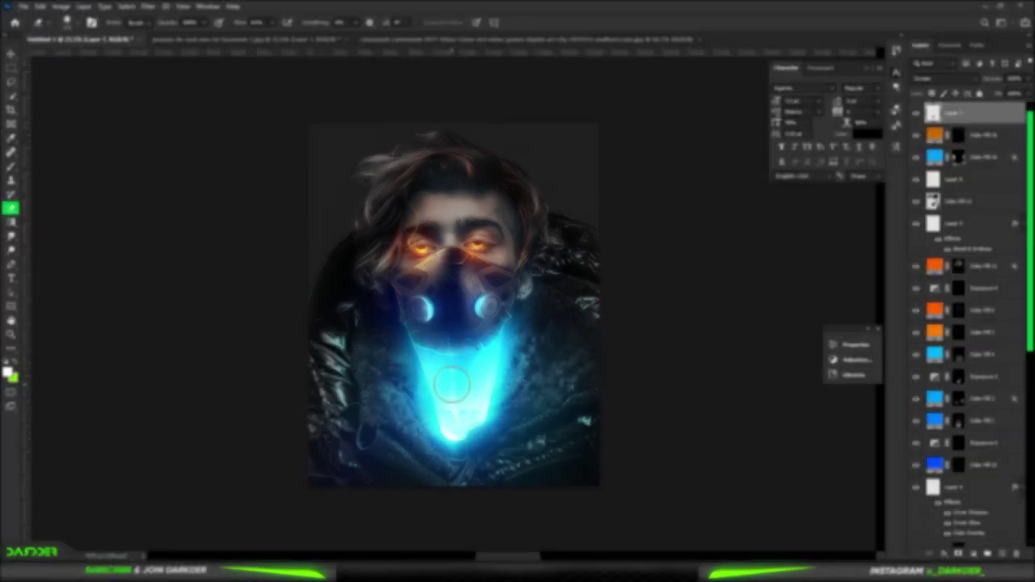